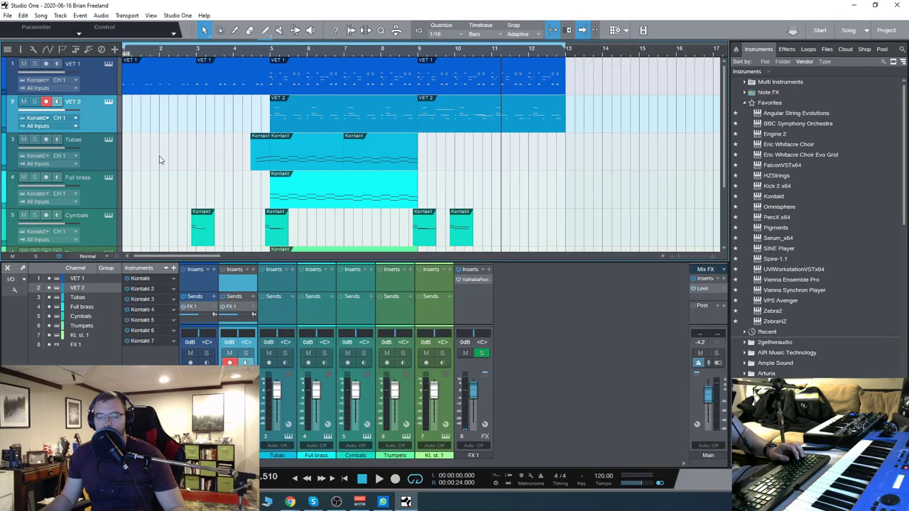
# Step: Open VET 1's Kontakt window with the Full Battery Hit Collection and nudge it into place
pyautogui.click(108, 66)
pyautogui.moveTo(505, 42); pyautogui.dragTo(486, 31)
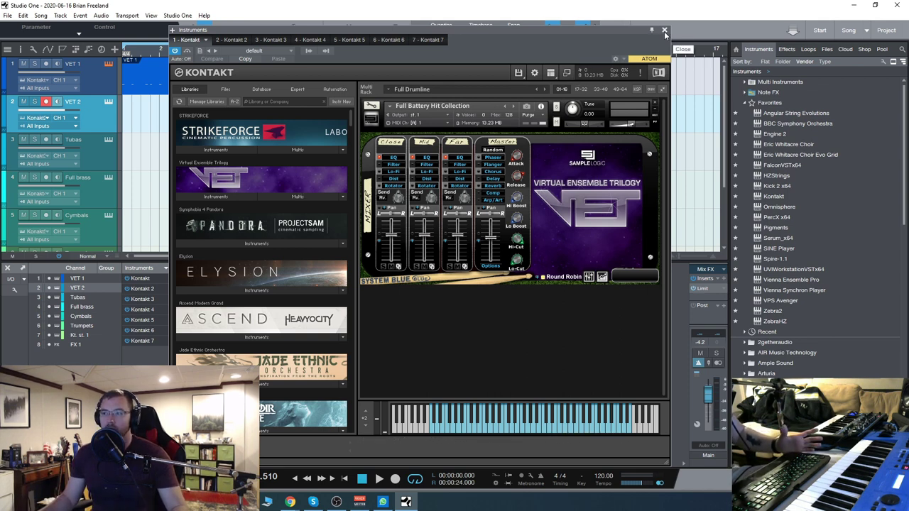
# Step: Browse the Virtual Ensemble Trilogy library up from the Glock patches into the Front Ensemble folder
pyautogui.click(240, 196)
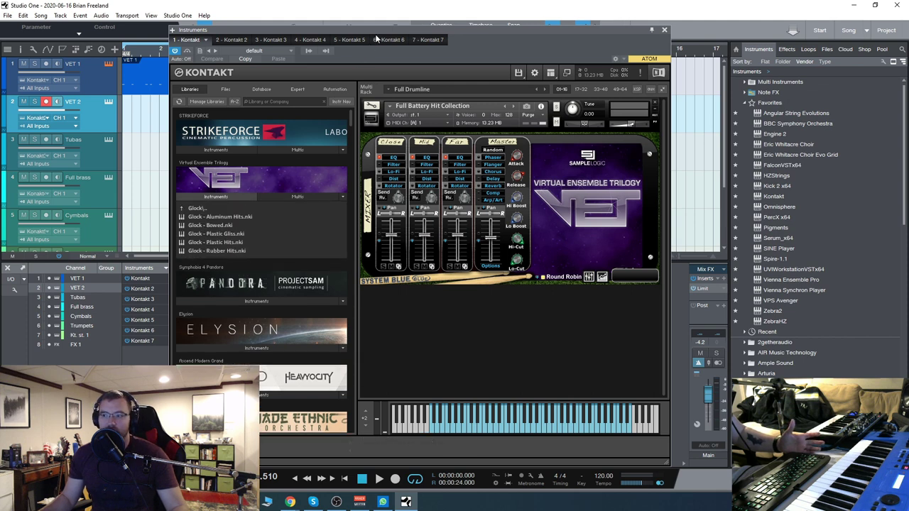
pyautogui.moveTo(375, 34); pyautogui.dragTo(398, 34)
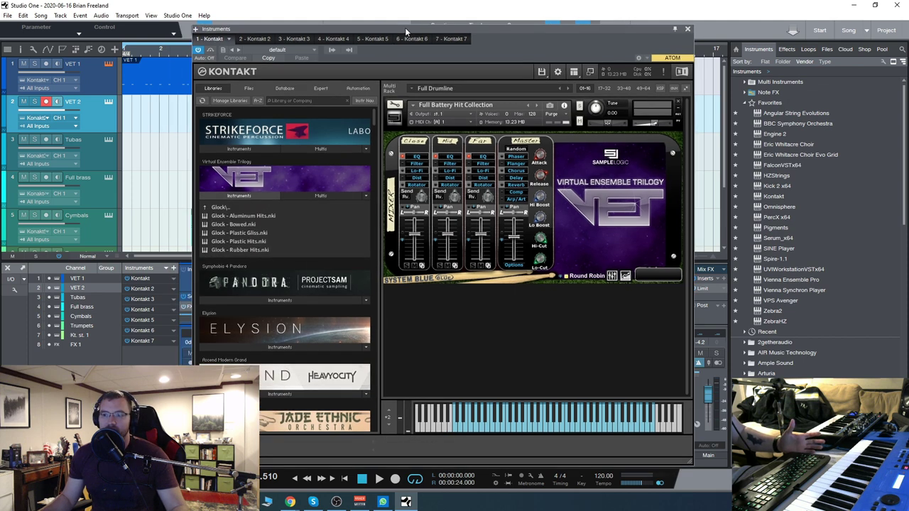
pyautogui.click(221, 207)
pyautogui.click(222, 207)
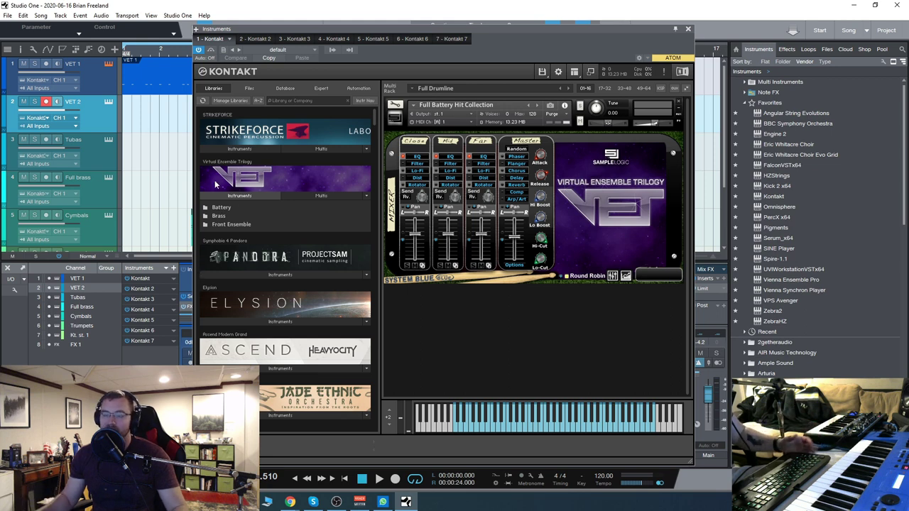
pyautogui.click(228, 224)
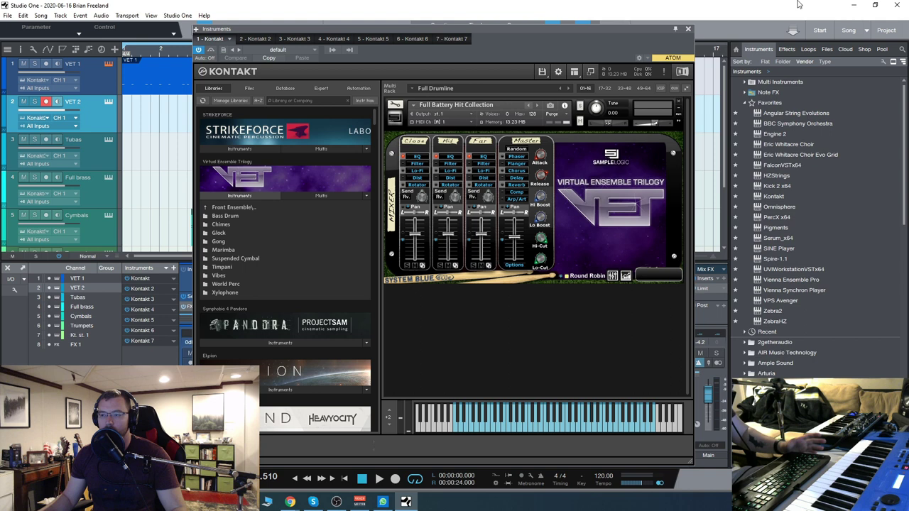
# Step: Record-arm Tubas, browse its Kontakt to VET Brass > Individual (Tbas - Staccato), then close Kontakt
pyautogui.click(688, 30)
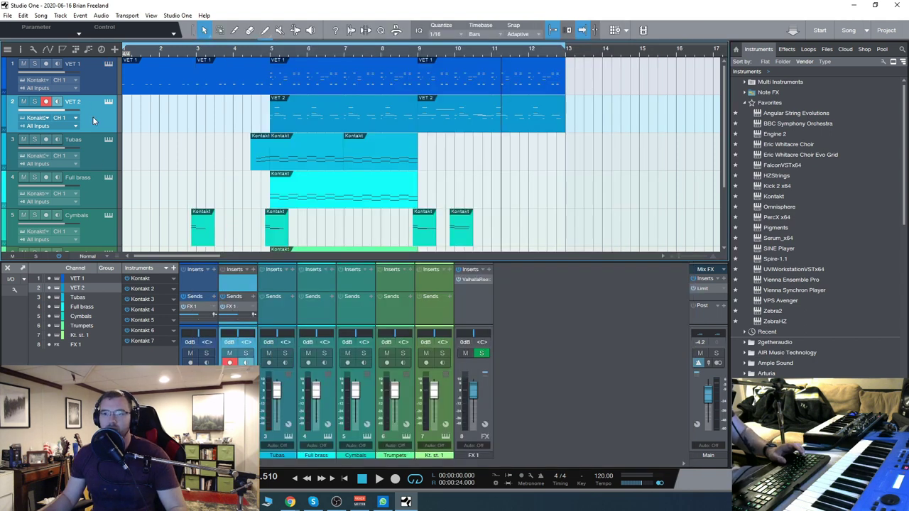
pyautogui.click(97, 147)
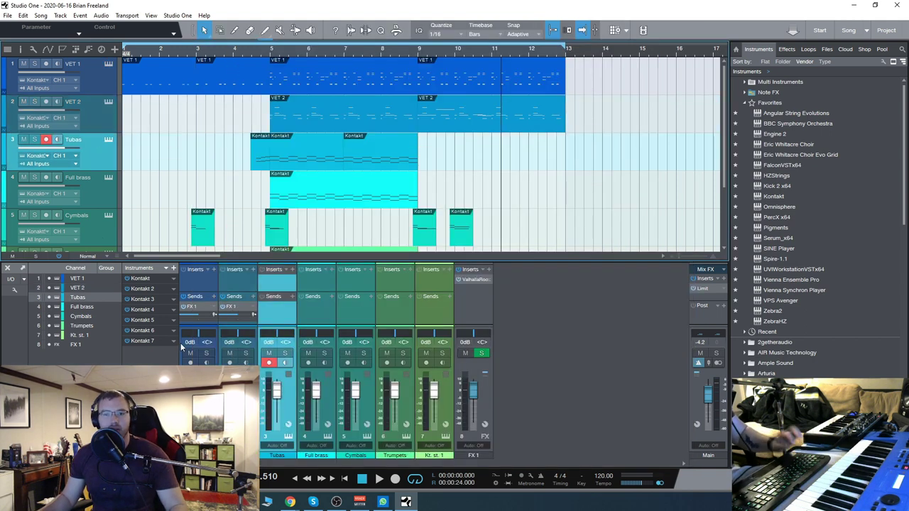
pyautogui.click(109, 141)
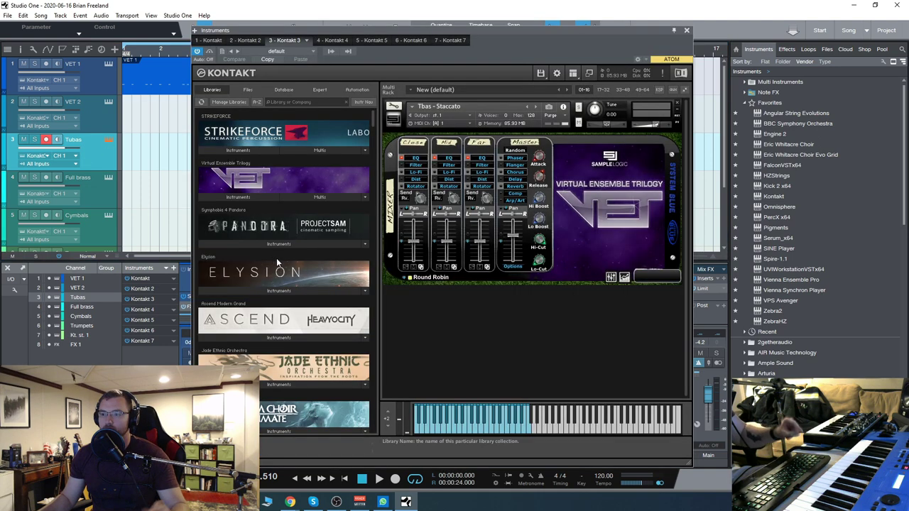
pyautogui.click(253, 197)
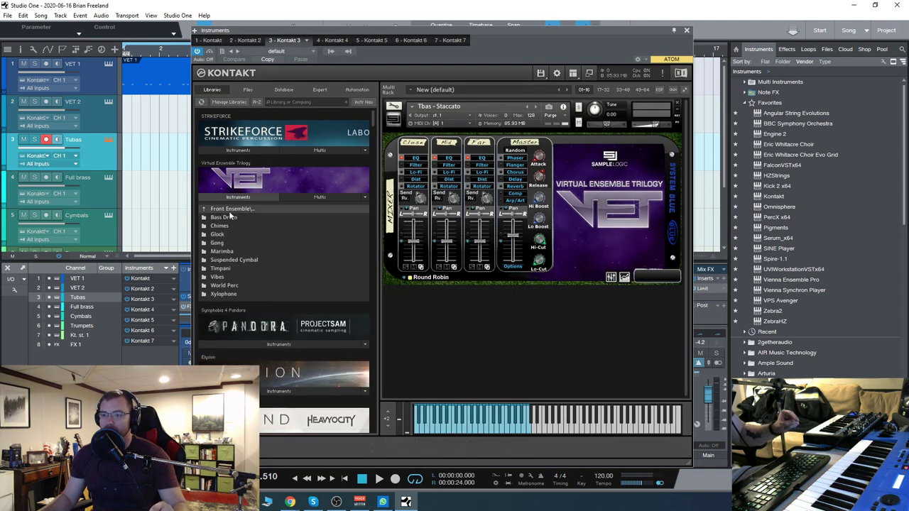
pyautogui.click(229, 211)
pyautogui.click(223, 217)
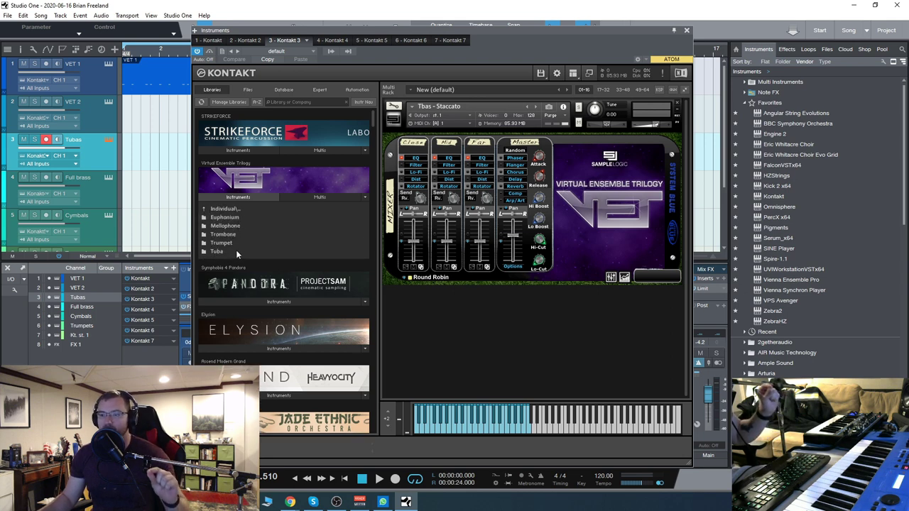
pyautogui.click(686, 29)
pyautogui.scroll(-3, 334, 106)
pyautogui.scroll(3, 299, 78)
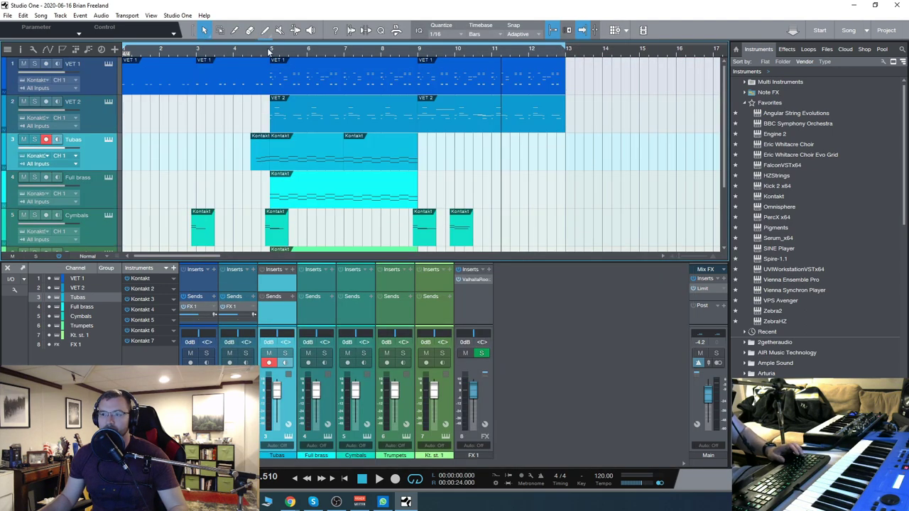
# Step: Play the song from the start
pyautogui.click(294, 479)
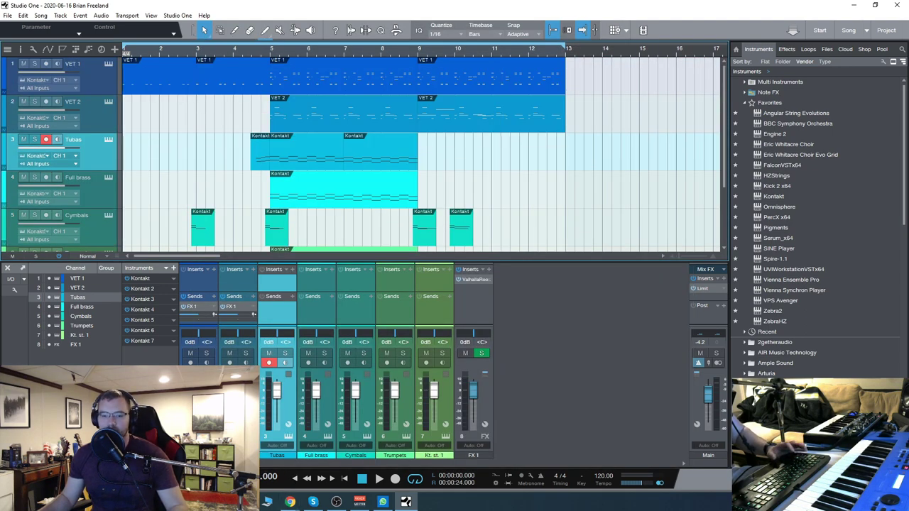
pyautogui.press('space')
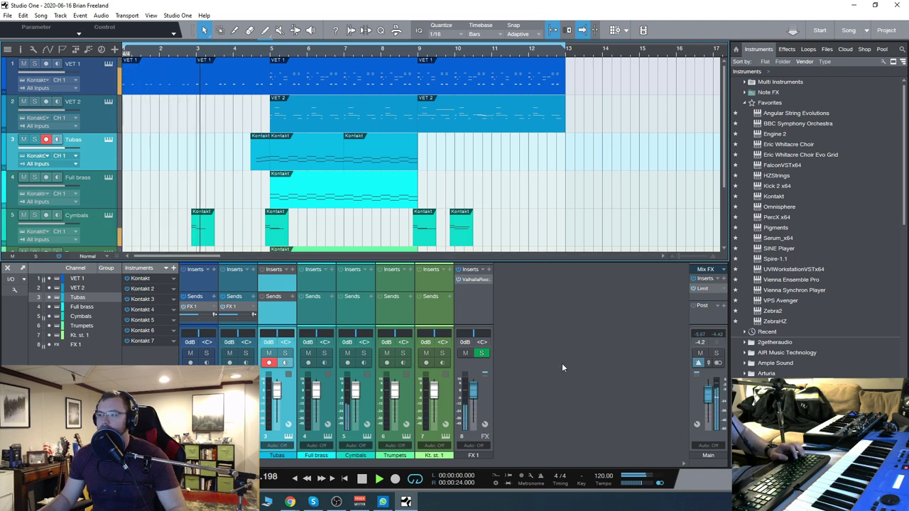
pyautogui.scroll(-3, 615, 199)
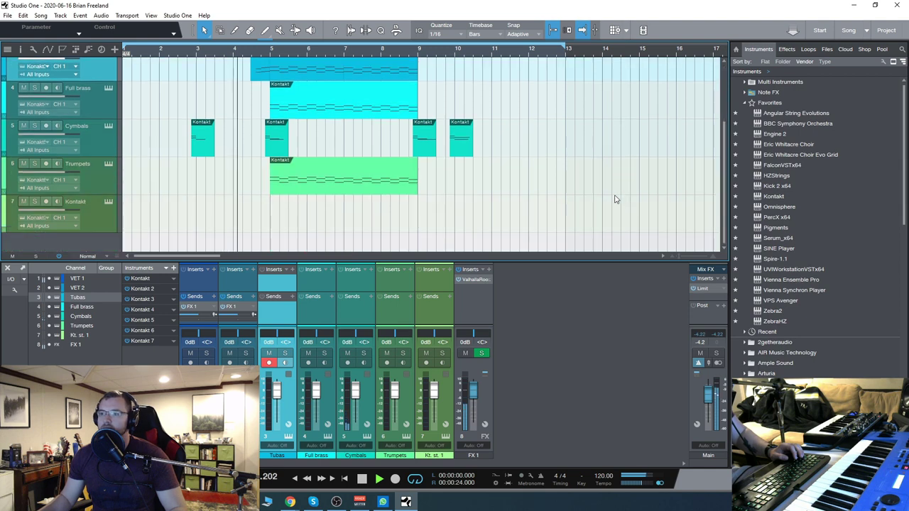
pyautogui.scroll(3, 615, 199)
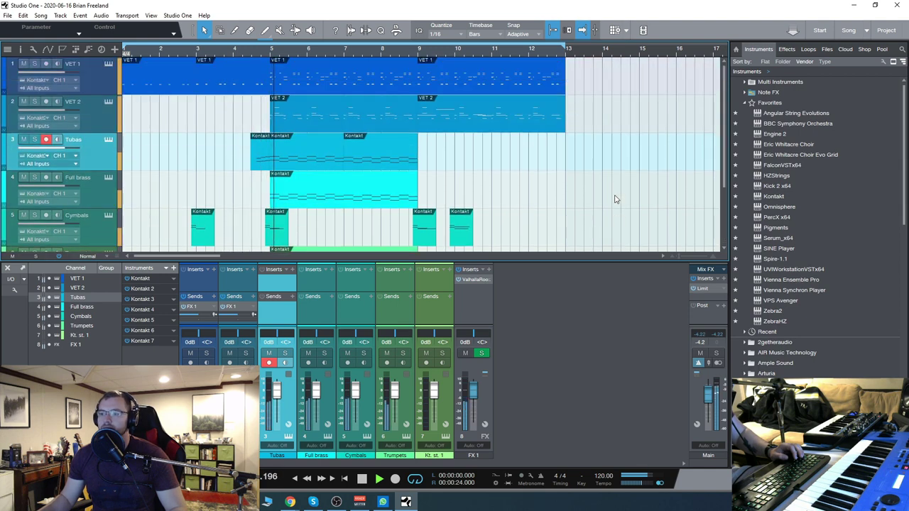
pyautogui.scroll(-3, 615, 197)
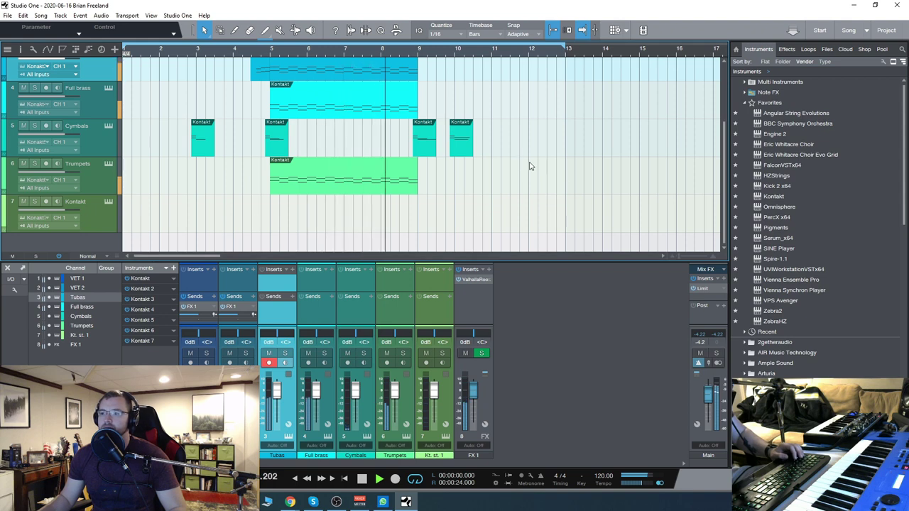
pyautogui.scroll(3, 547, 170)
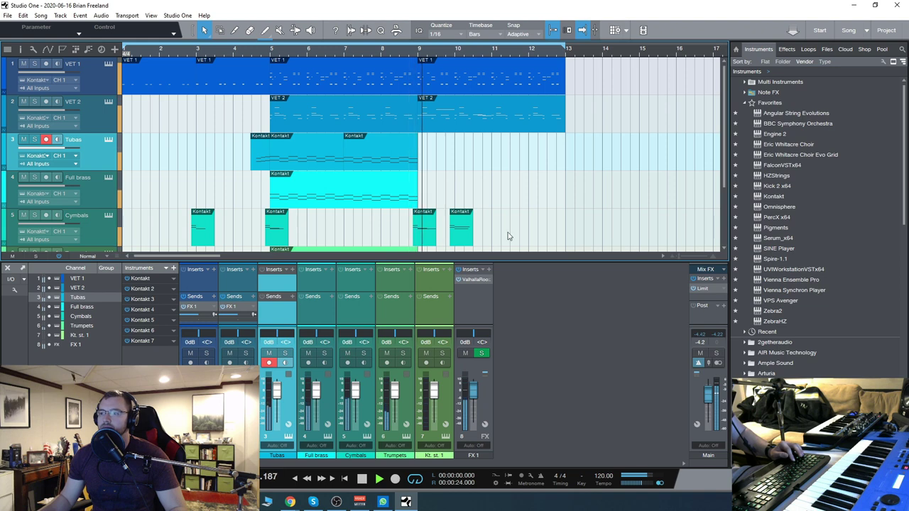
# Step: Record-arm the Cymbals track while recording, then stop
pyautogui.moveTo(190, 252); pyautogui.dragTo(203, 255)
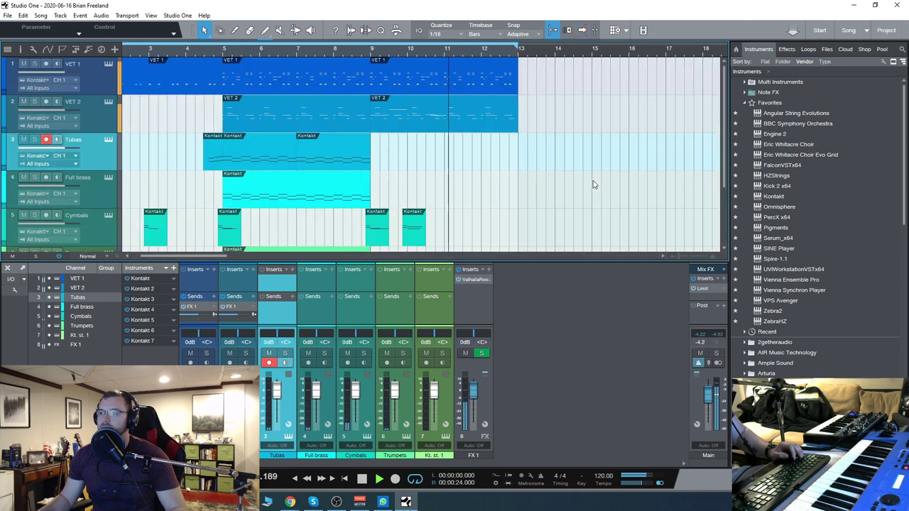
pyautogui.click(416, 233)
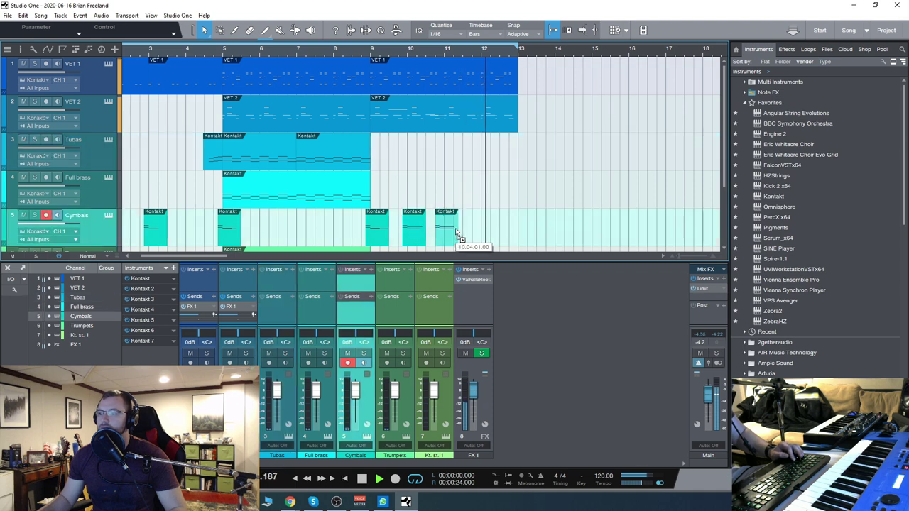
pyautogui.press('space')
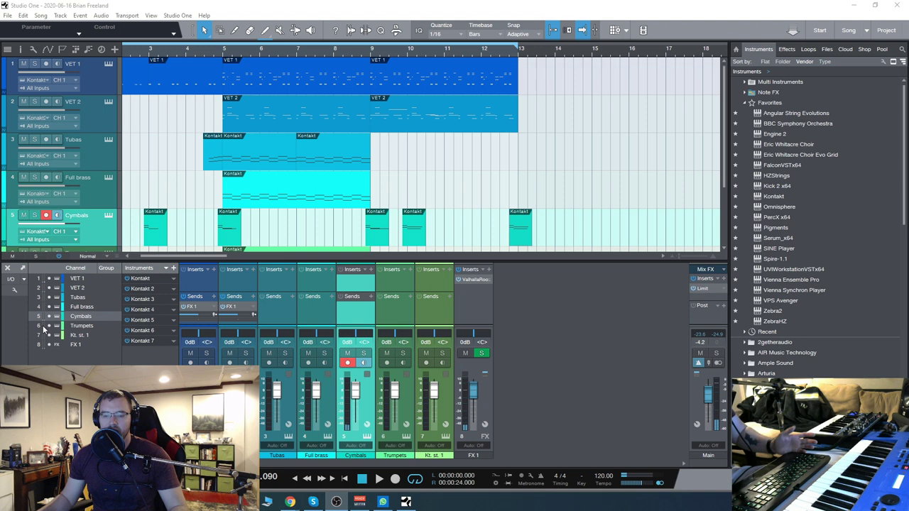
# Step: Record-arm VET 1, browse the VET multis in its Kontakt window, then close it
pyautogui.moveTo(196, 254); pyautogui.dragTo(186, 255)
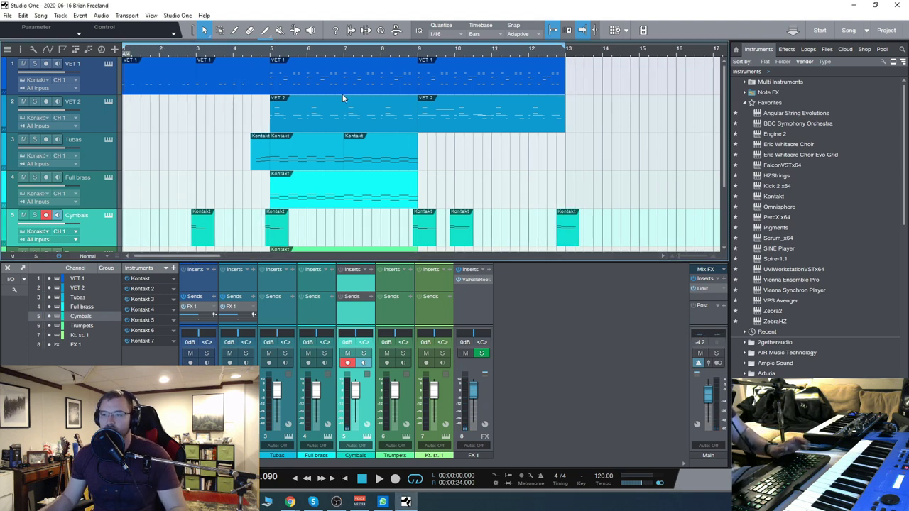
pyautogui.click(103, 73)
pyautogui.click(110, 64)
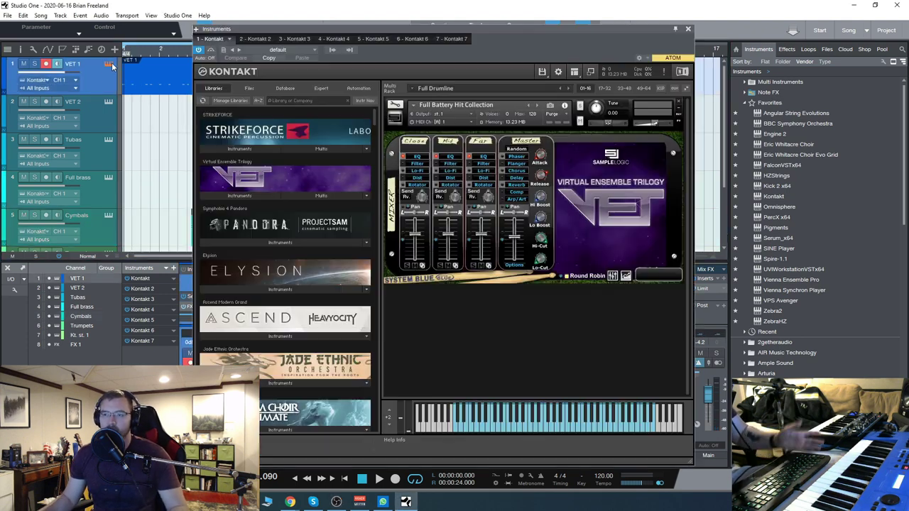
pyautogui.moveTo(504, 30); pyautogui.dragTo(471, 25)
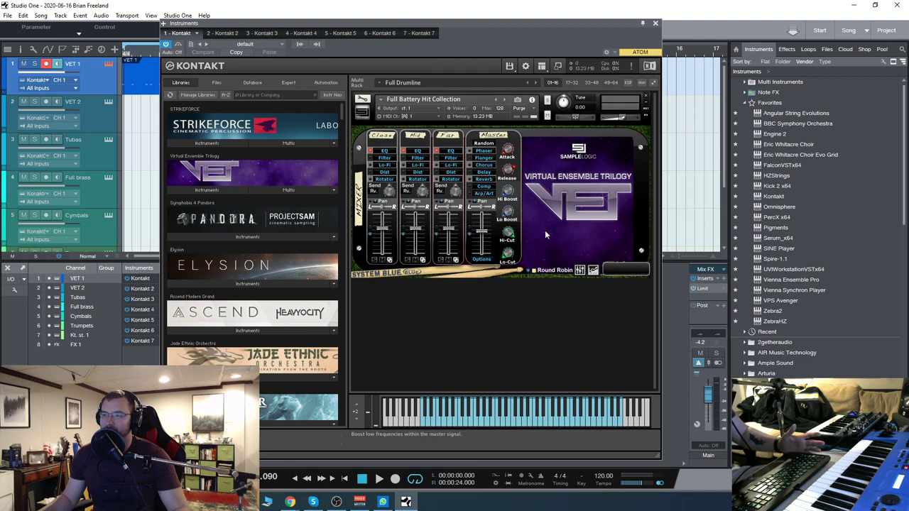
pyautogui.click(281, 189)
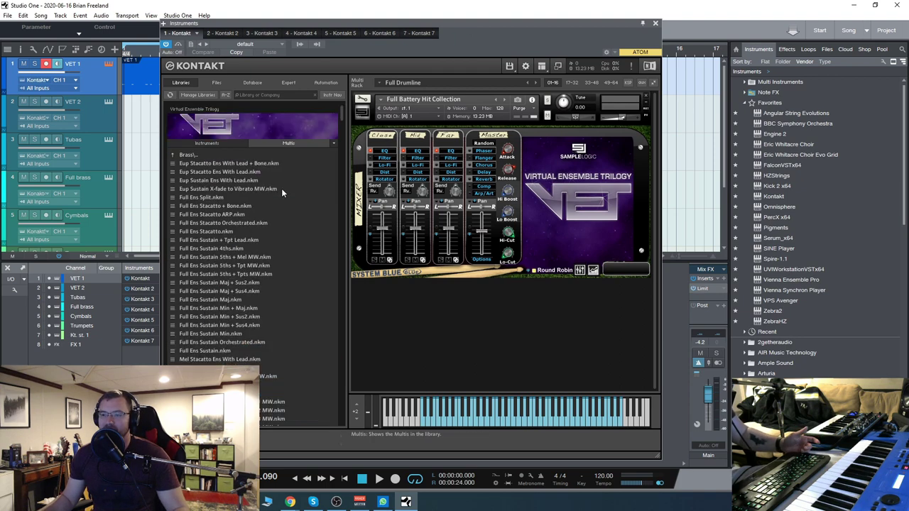
pyautogui.click(188, 161)
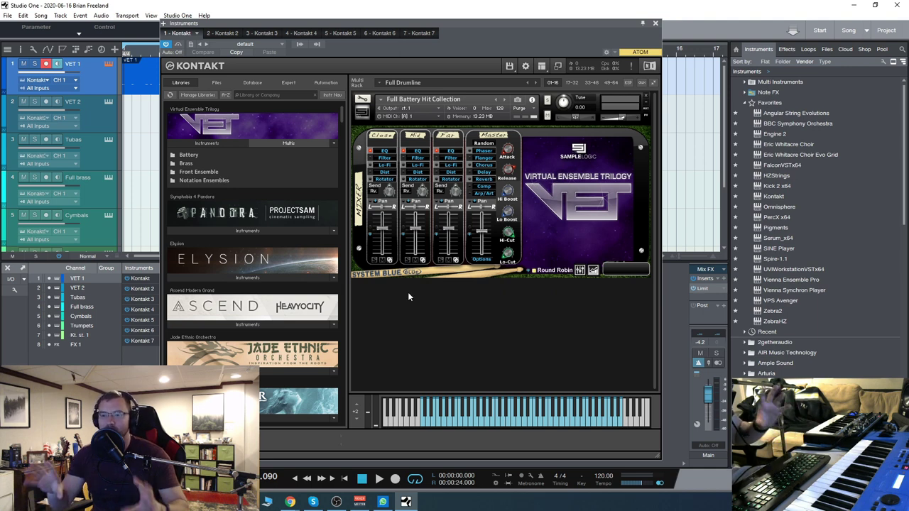
pyautogui.click(655, 24)
# Step: Solo VET 1, rewind to the song start, check its Kontakt patch, and start playback
pyautogui.scroll(-3, 169, 234)
pyautogui.scroll(3, 142, 198)
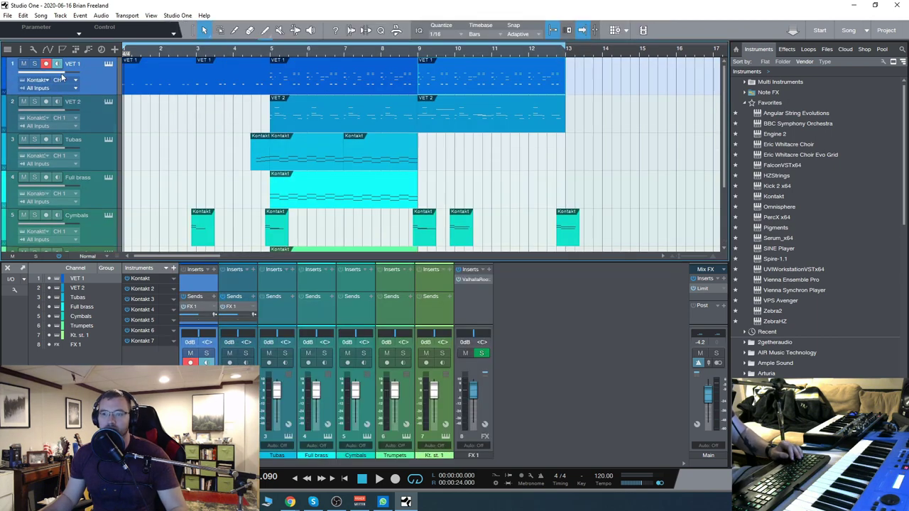
pyautogui.press('s')
pyautogui.click(302, 483)
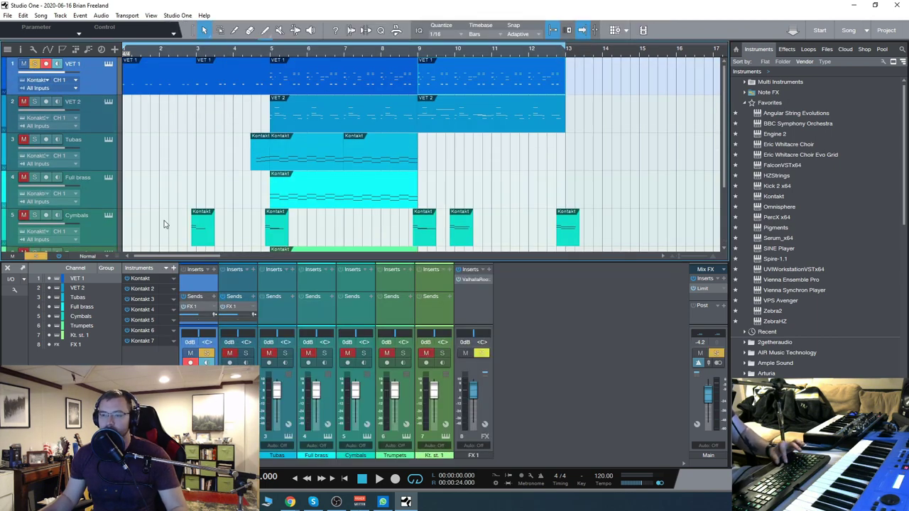
pyautogui.click(108, 65)
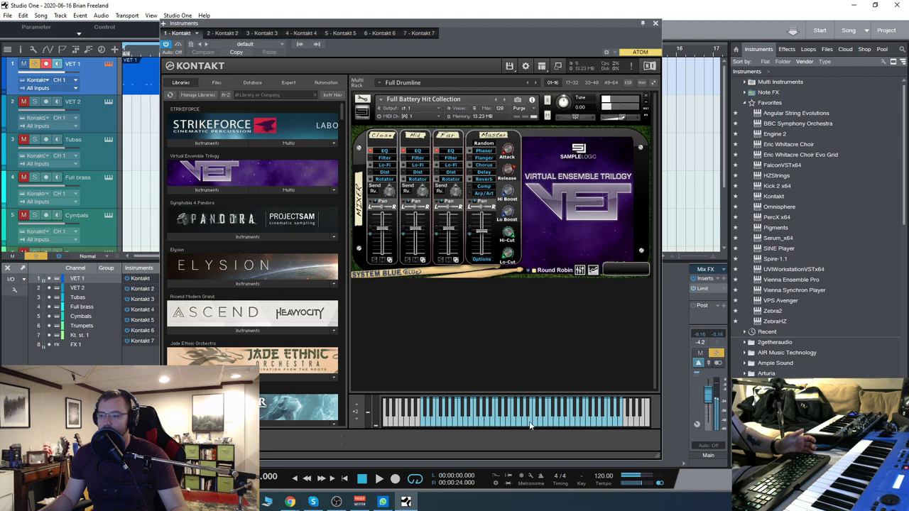
pyautogui.click(656, 23)
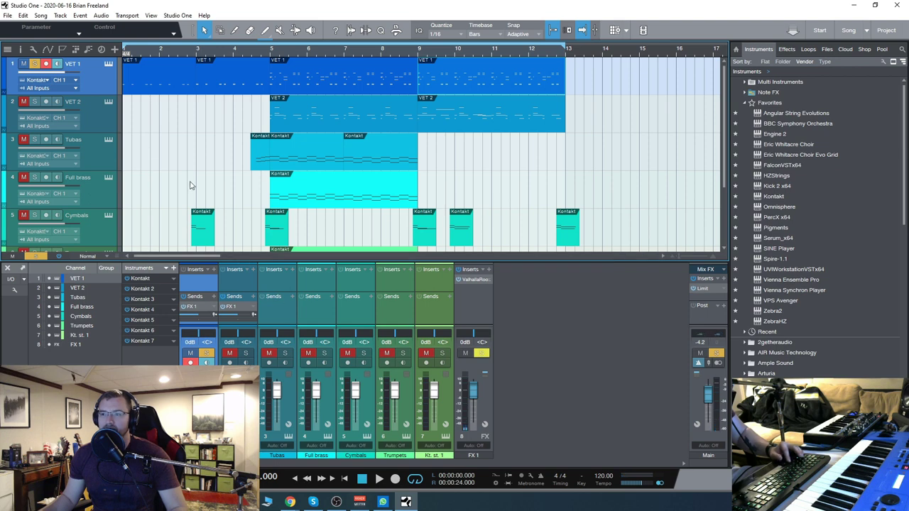
pyautogui.press('space')
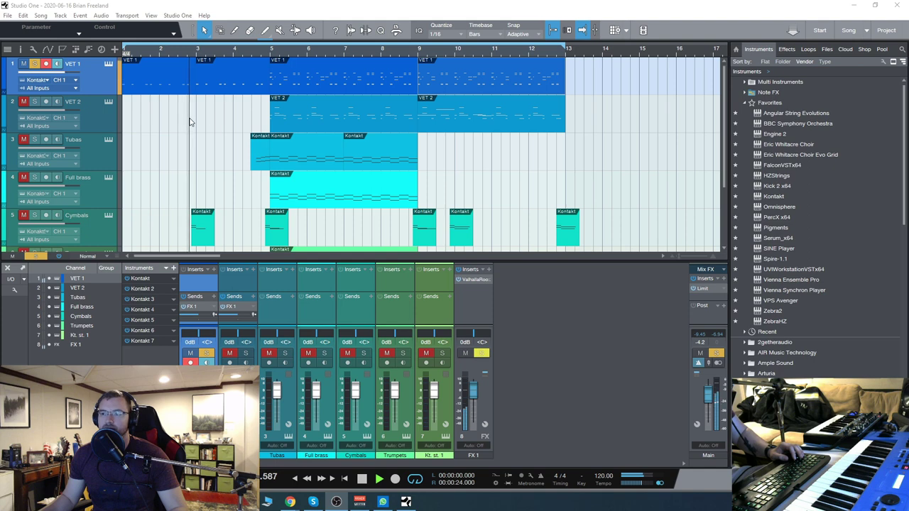
# Step: View the VET 1 part in the note editor, stop playback, and arm VET 2 instead
pyautogui.doubleClick(236, 86)
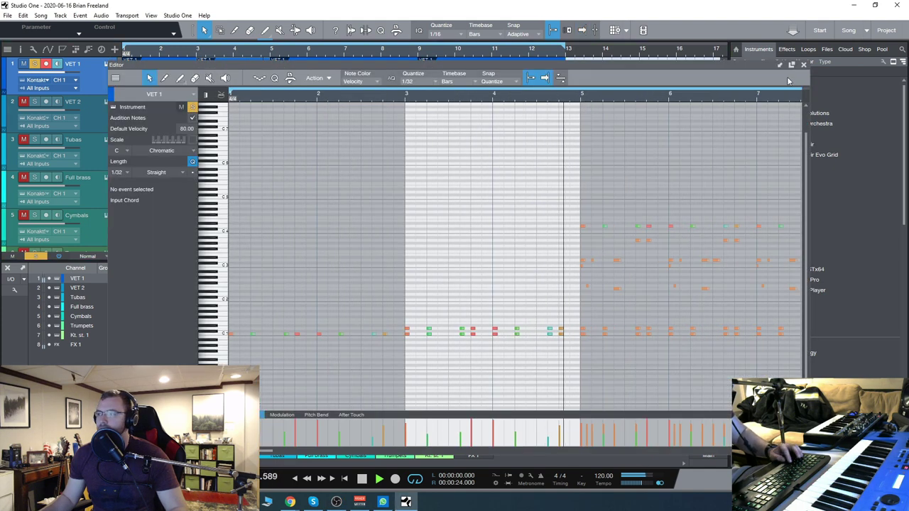
pyautogui.press('F3')
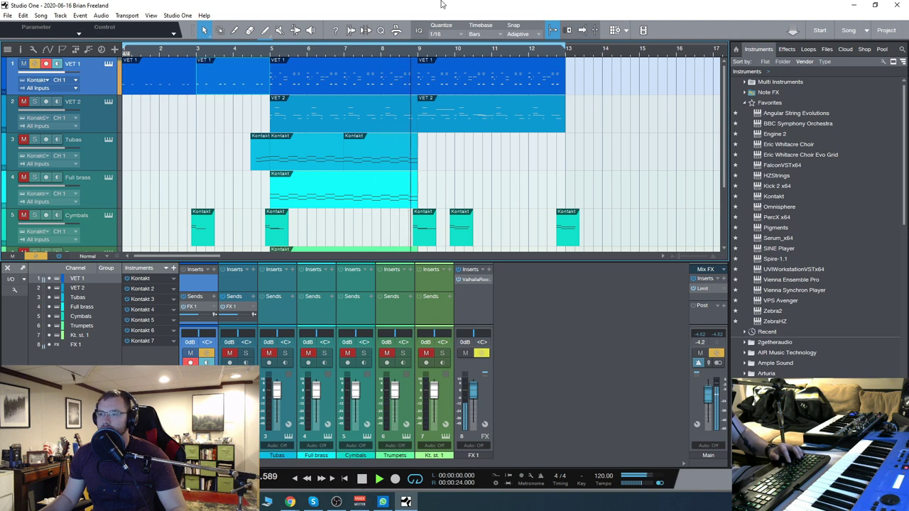
pyautogui.press('space')
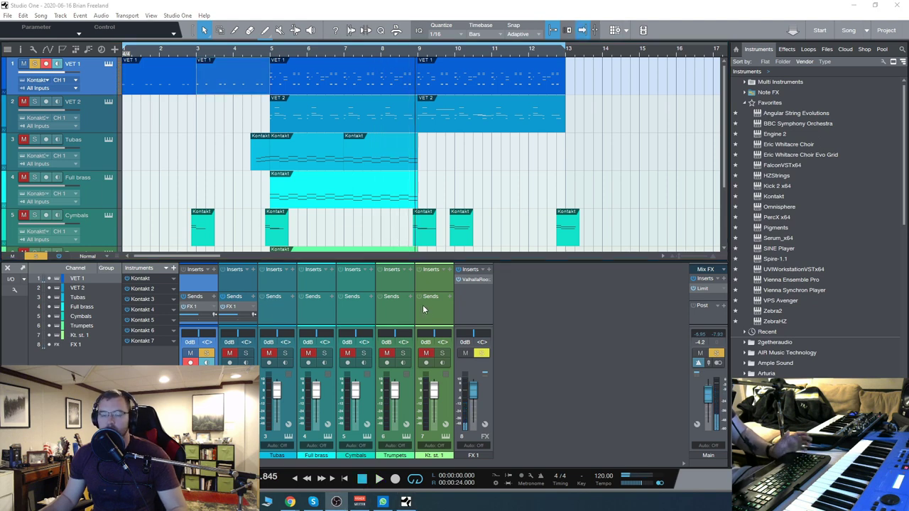
pyautogui.click(84, 115)
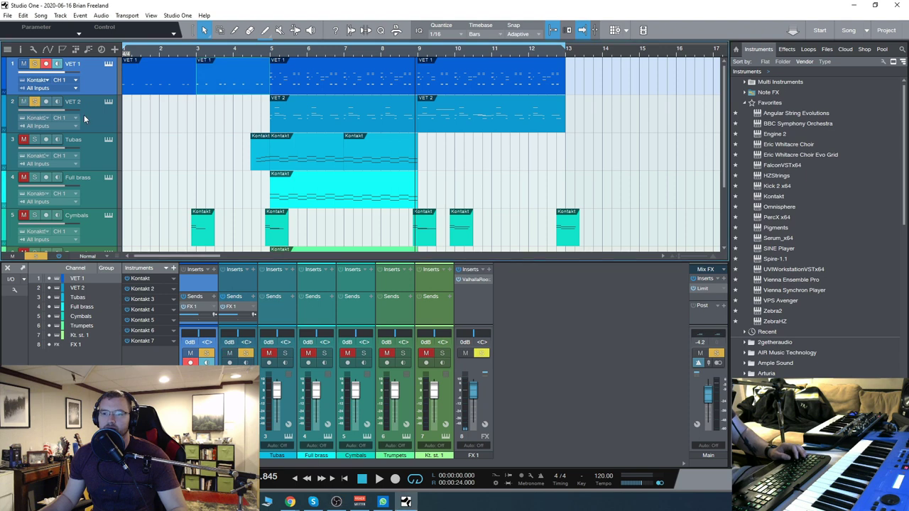
# Step: Move the playhead to about bar 4 and show VET 2's Full Drumline Kontakt window
pyautogui.click(253, 53)
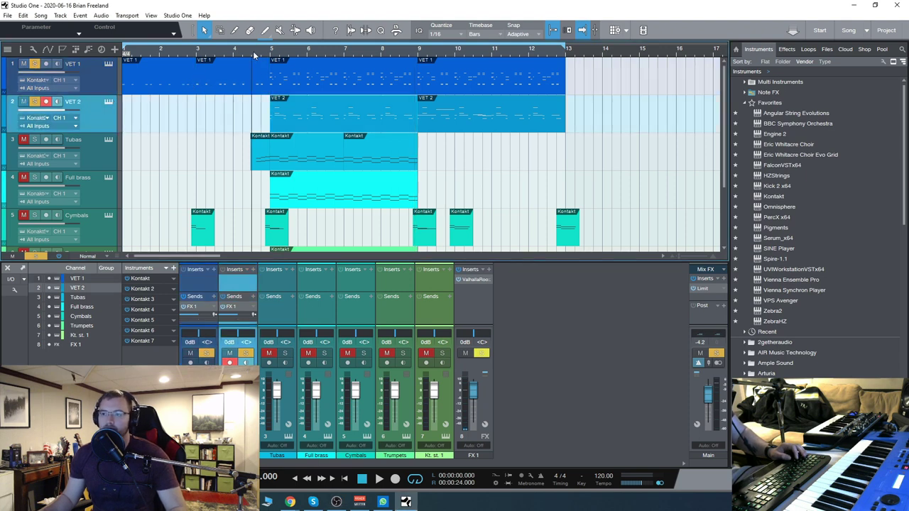
pyautogui.click(108, 102)
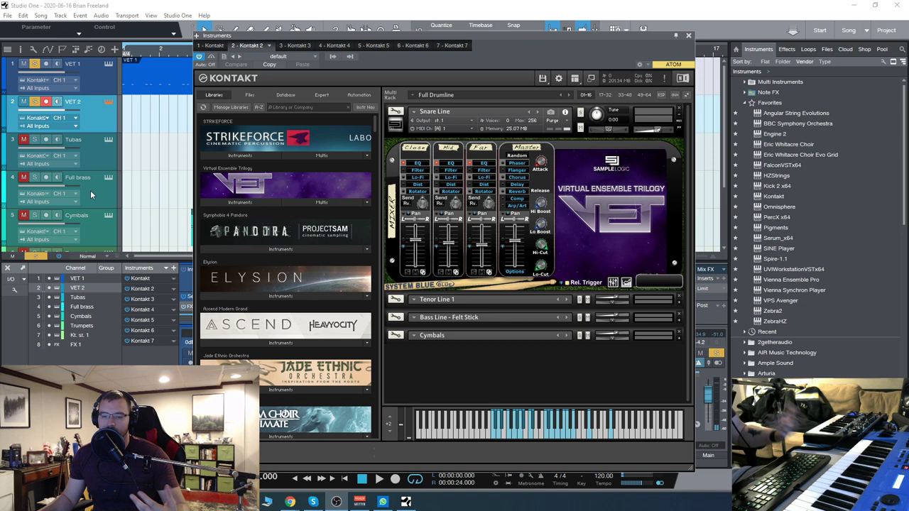
# Step: Close VET 2's Kontakt window and play the arrangement through past bar 12
pyautogui.click(689, 36)
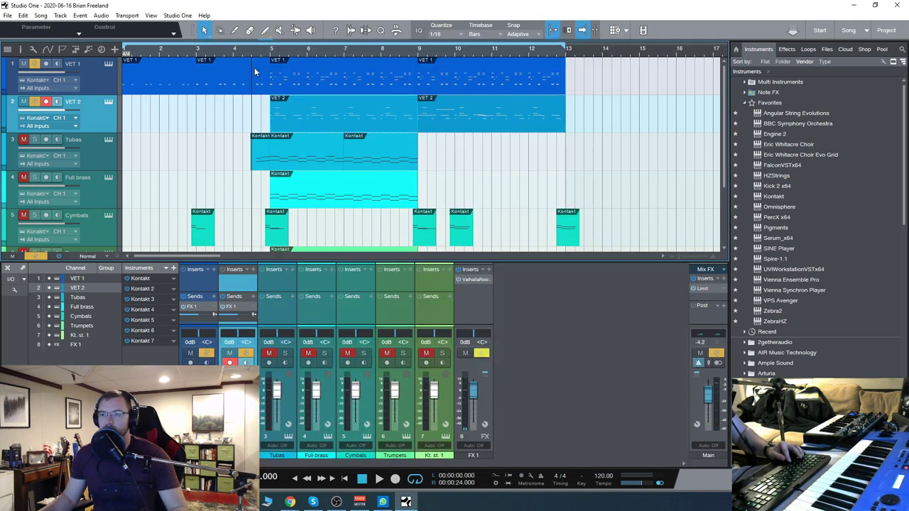
pyautogui.scroll(-3, 350, 140)
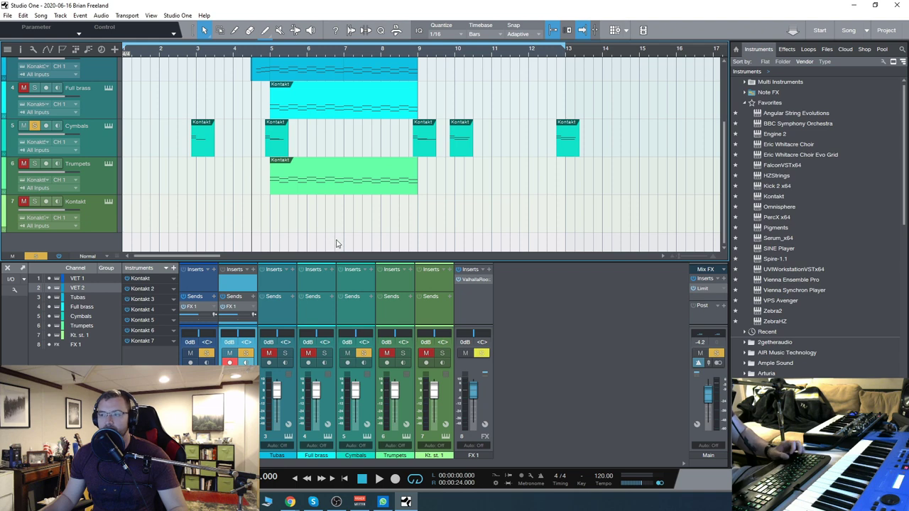
pyautogui.scroll(3, 337, 244)
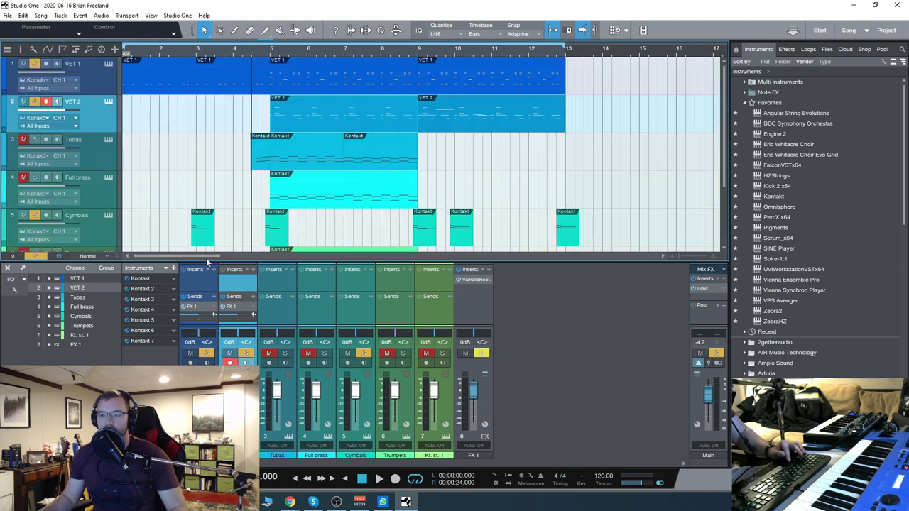
pyautogui.scroll(-3, 244, 170)
pyautogui.scroll(3, 253, 188)
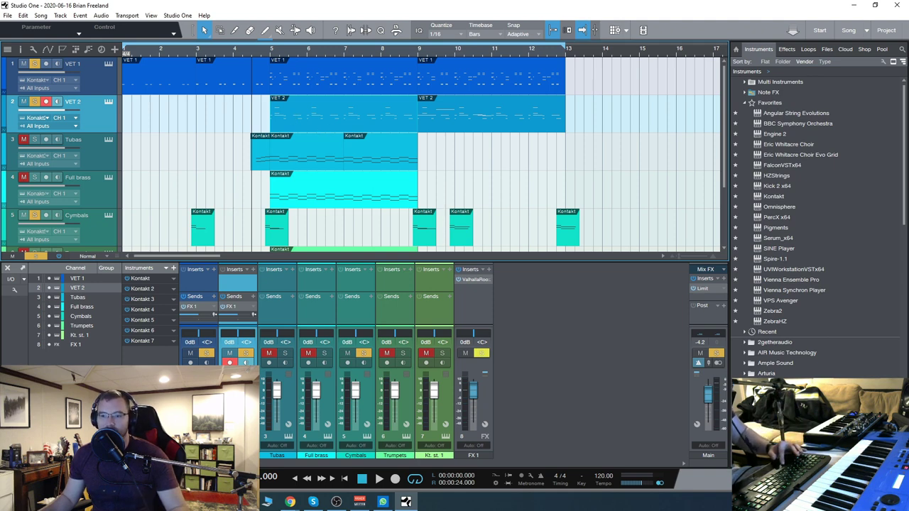
pyautogui.press('space')
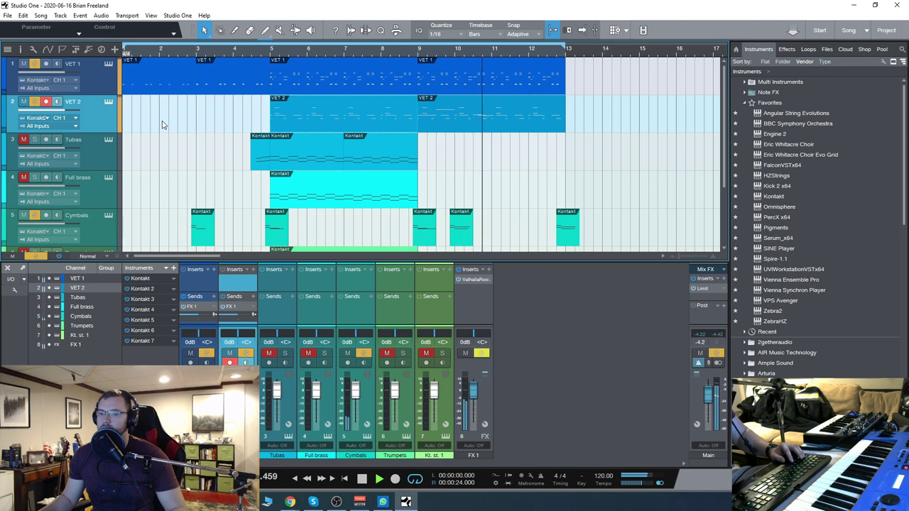
pyautogui.scroll(-2, 162, 125)
pyautogui.scroll(2, 162, 125)
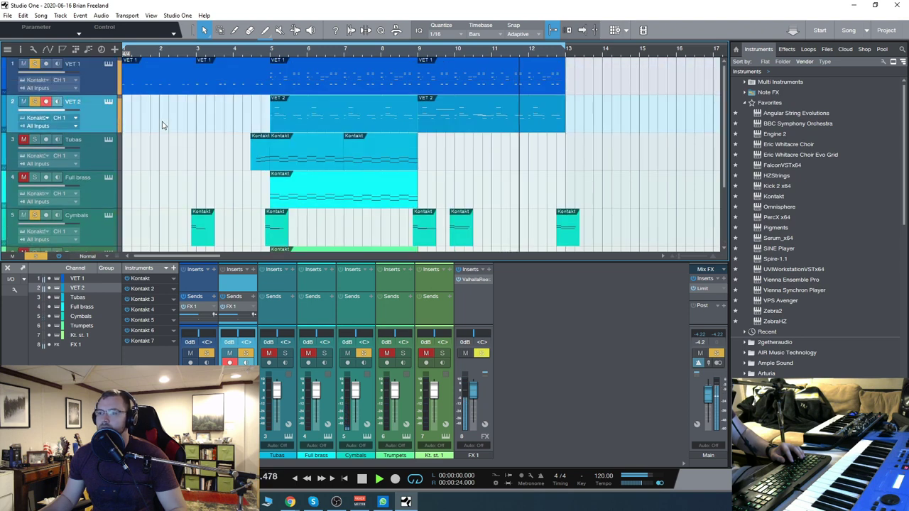
pyautogui.scroll(-2, 162, 125)
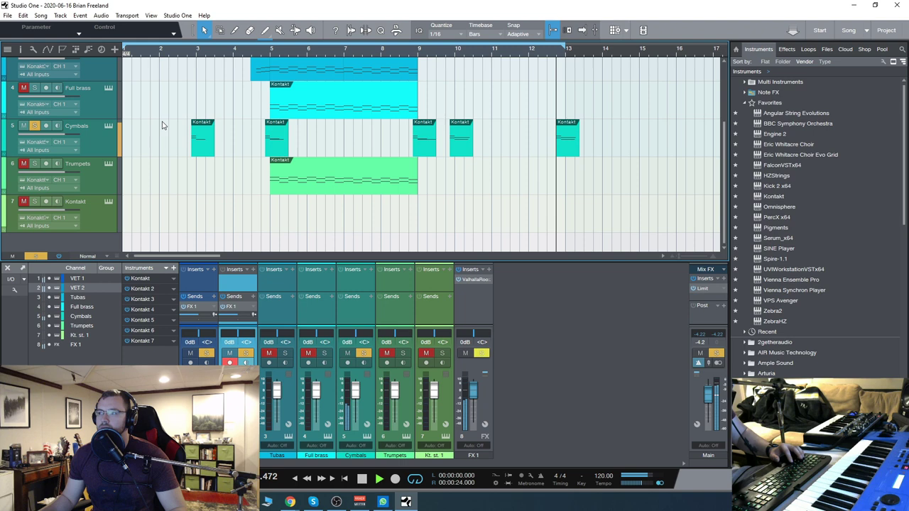
# Step: Stop playback and record-arm the Tubas track
pyautogui.press('space')
pyautogui.press('f')
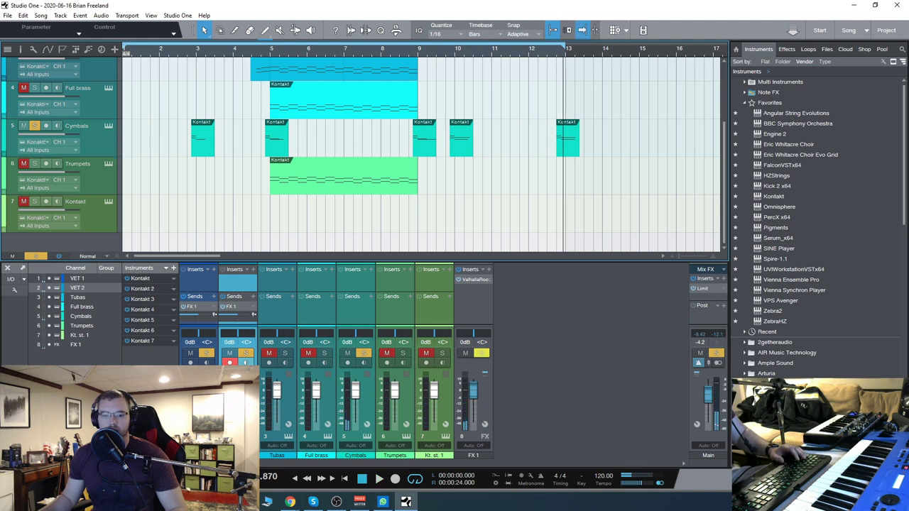
pyautogui.scroll(2, 327, 143)
pyautogui.click(93, 159)
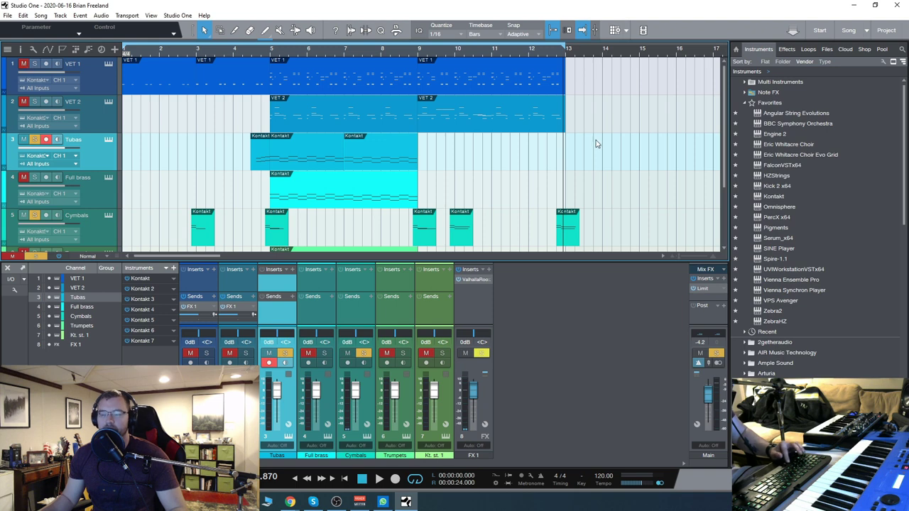
# Step: Deselect the events and start playback from the start of bar 5
pyautogui.click(259, 52)
pyautogui.scroll(-2, 210, 193)
pyautogui.scroll(2, 221, 163)
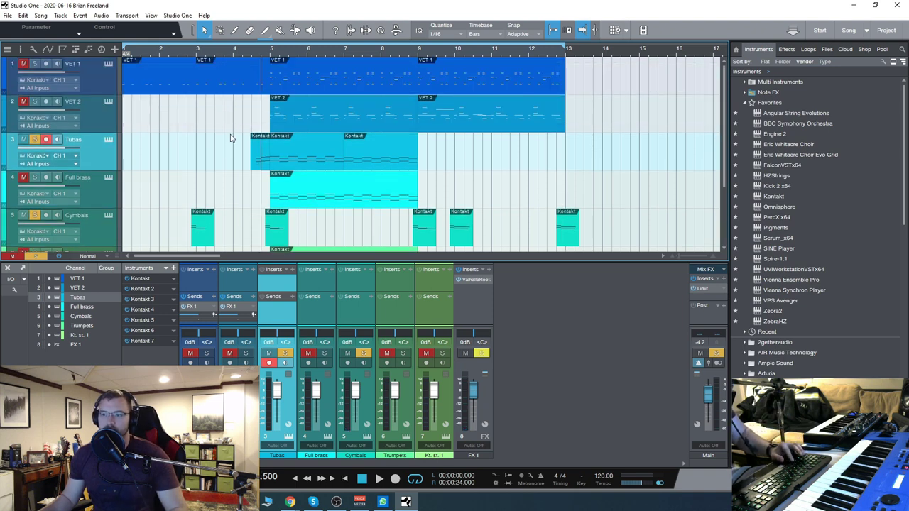
pyautogui.click(250, 54)
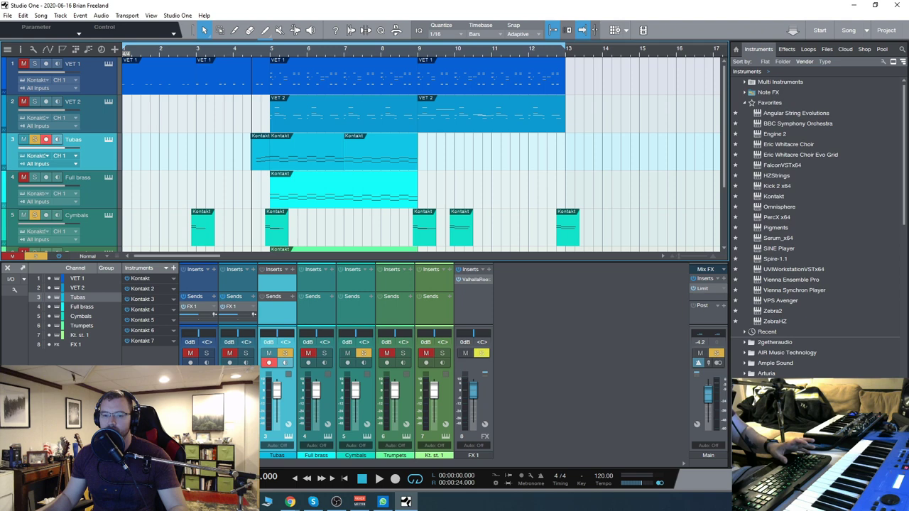
pyautogui.click(203, 103)
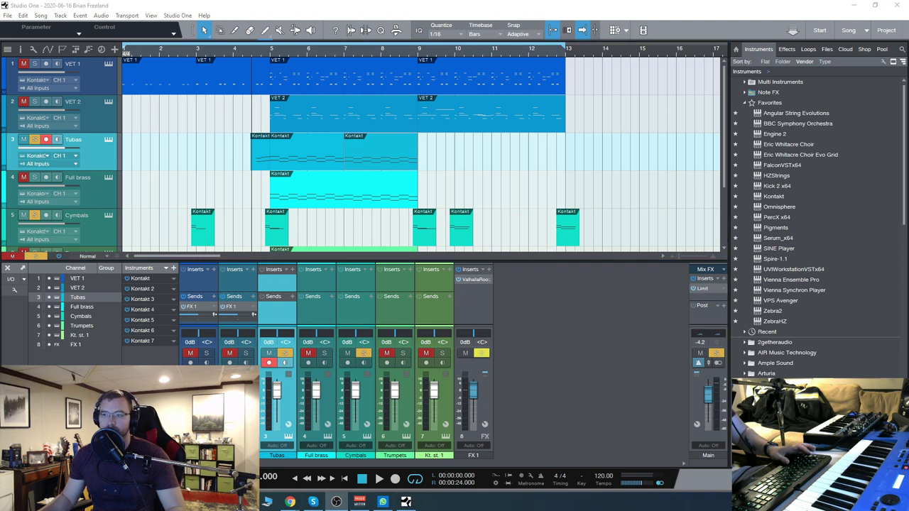
pyautogui.press('space')
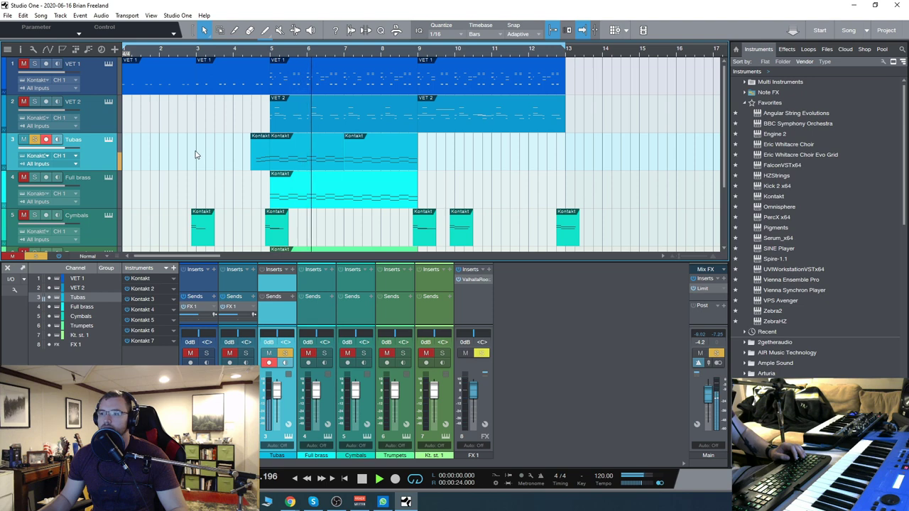
# Step: Set the loop to run from bar 5 to bar 9
pyautogui.scroll(-1, 197, 155)
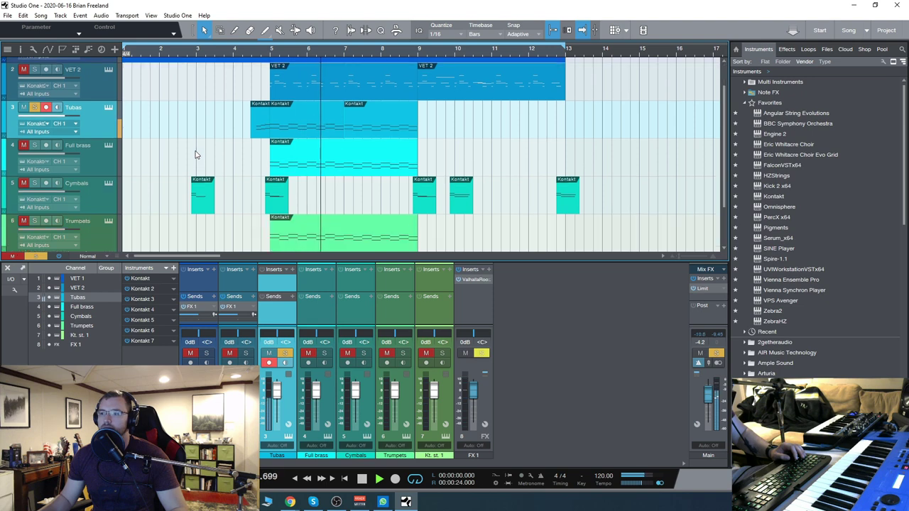
pyautogui.keyDown('alt'); pyautogui.click(418, 53); pyautogui.keyUp('alt')
pyautogui.keyDown('ctrl'); pyautogui.click(271, 54); pyautogui.keyUp('ctrl')
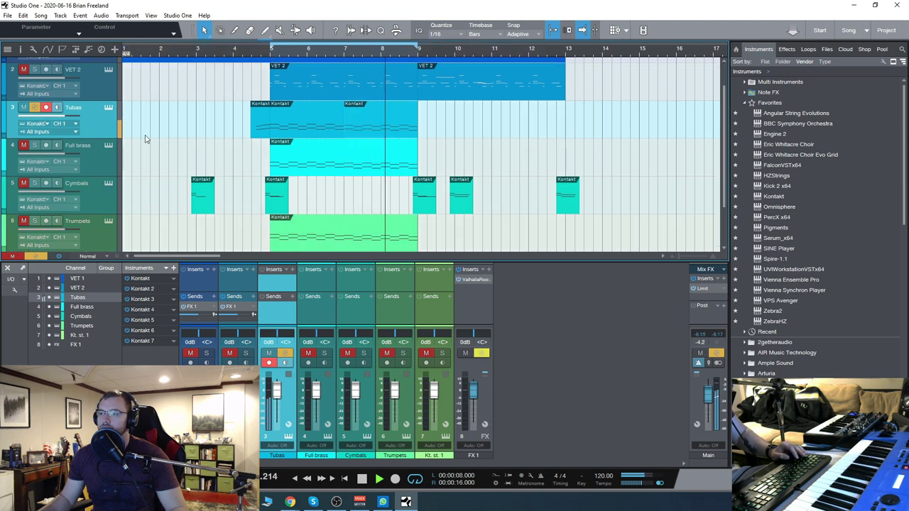
# Step: Unmute and solo the Trumpets track, listen, then stop playback
pyautogui.click(25, 221)
pyautogui.click(34, 221)
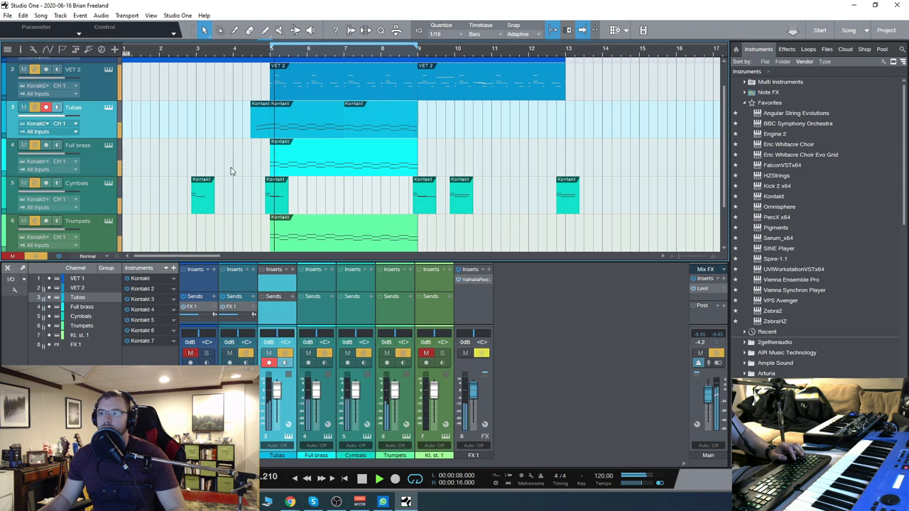
pyautogui.scroll(-1, 132, 179)
pyautogui.scroll(2, 199, 213)
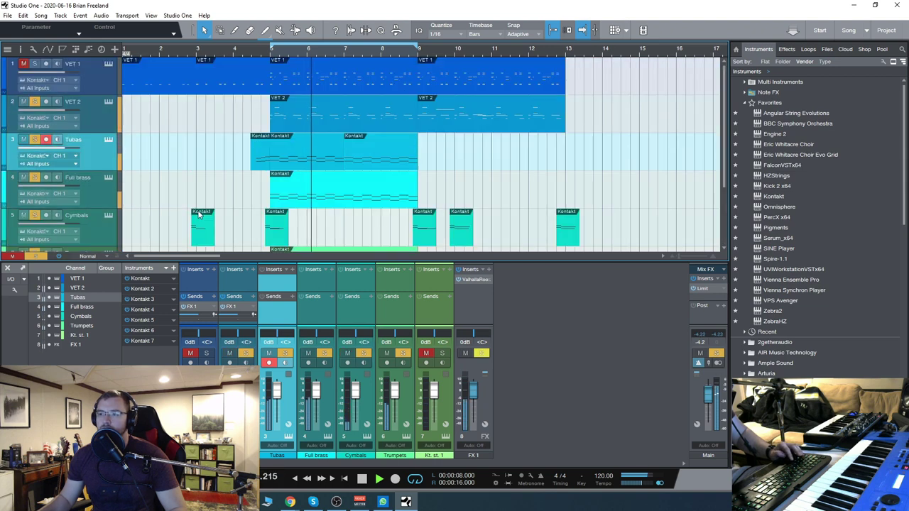
pyautogui.scroll(-3, 199, 190)
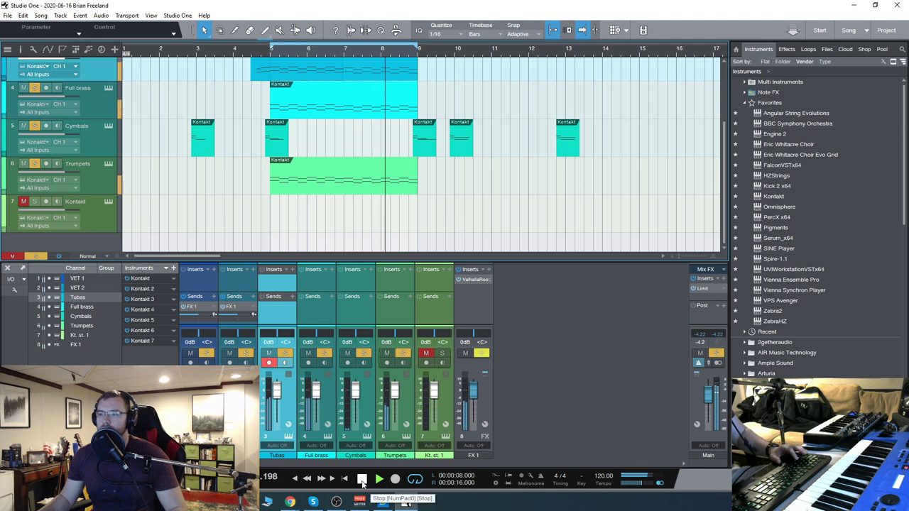
pyautogui.click(362, 481)
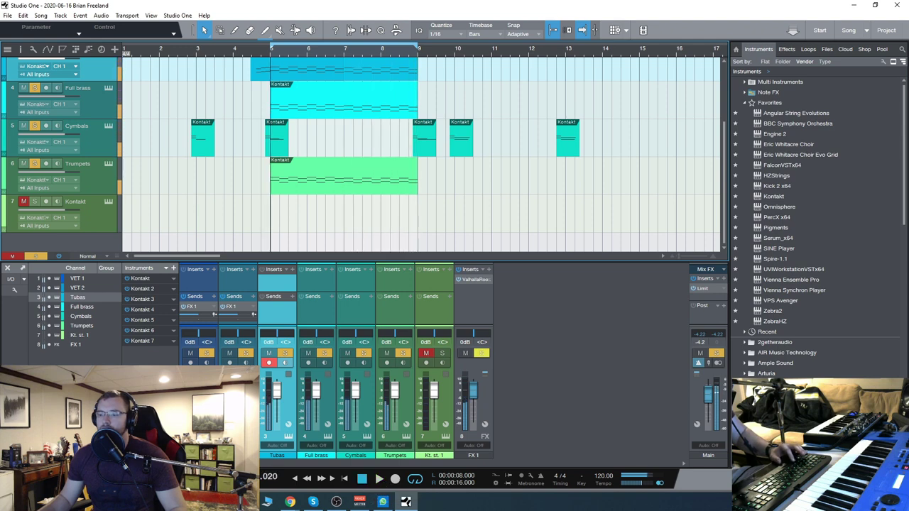
pyautogui.scroll(2, 113, 139)
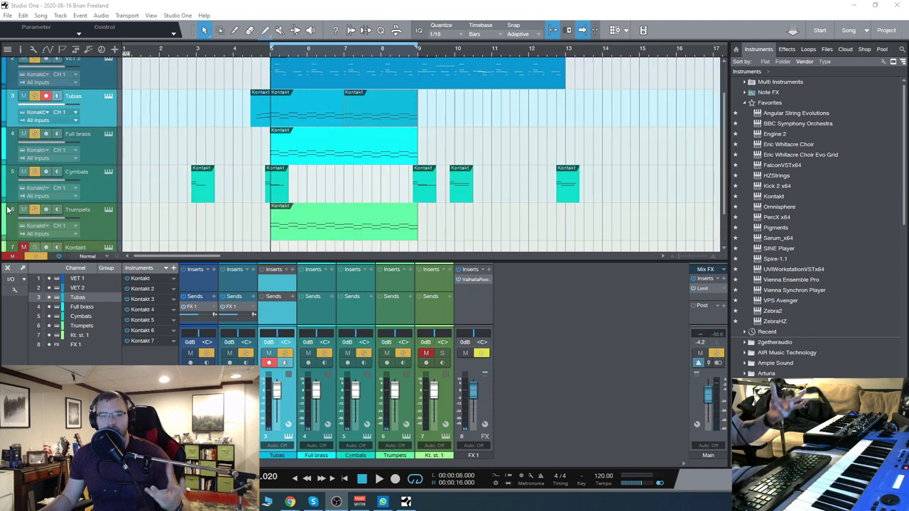
# Step: Arm and solo the Full brass track after clearing the existing solos and mutes
pyautogui.click(83, 153)
pyautogui.click(18, 256)
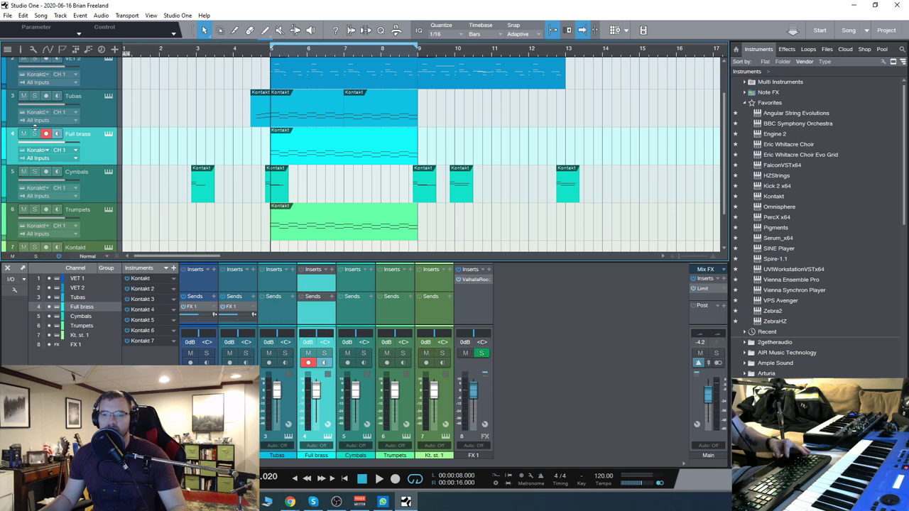
pyautogui.click(34, 133)
# Step: Start playback from around bar 4 and open Full brass's Kontakt instrument
pyautogui.click(262, 57)
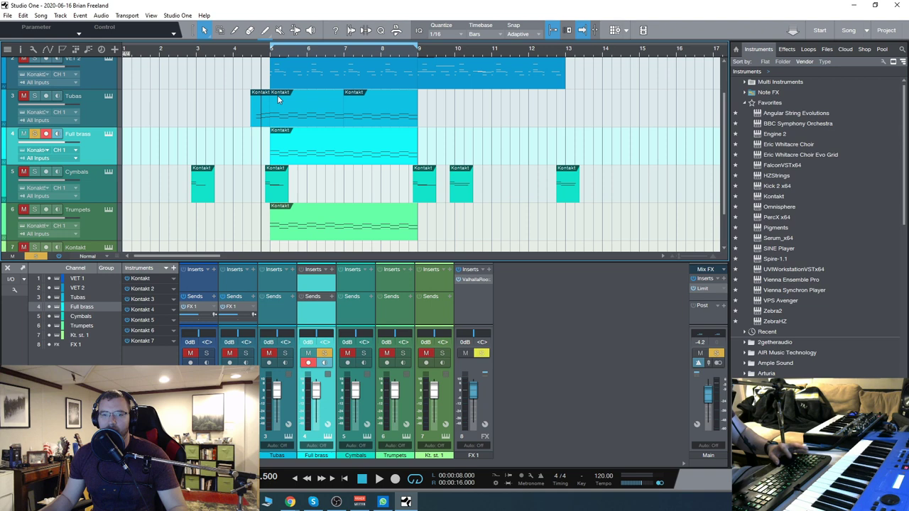
pyautogui.press('space')
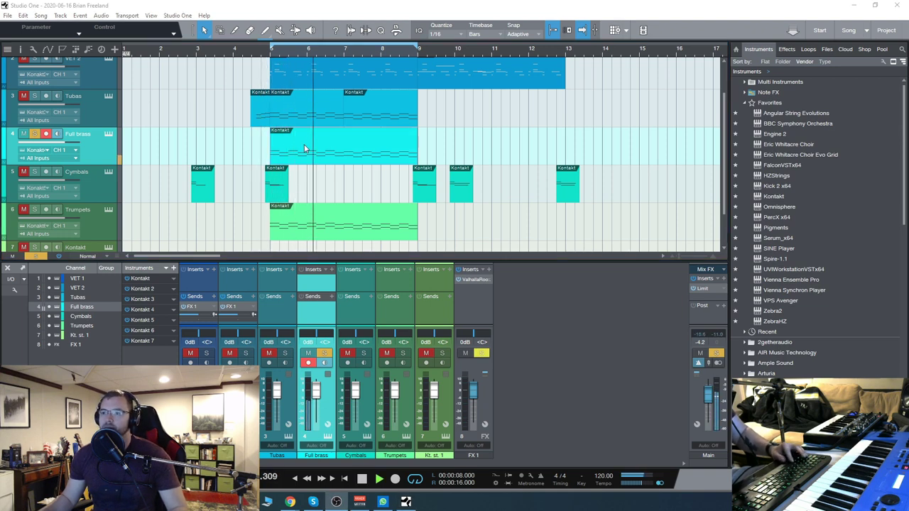
pyautogui.click(108, 134)
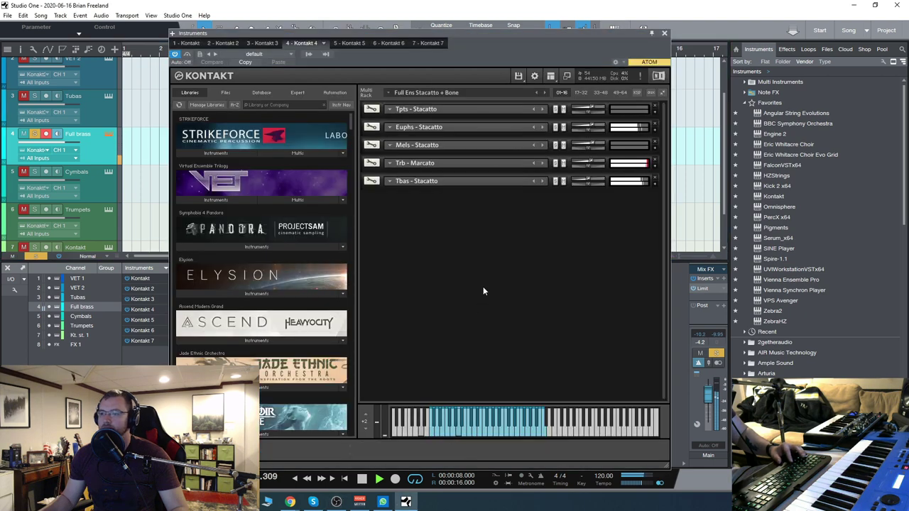
# Step: Stop playback and browse the Virtual Ensemble Trilogy Brass multis in Kontakt
pyautogui.press('space')
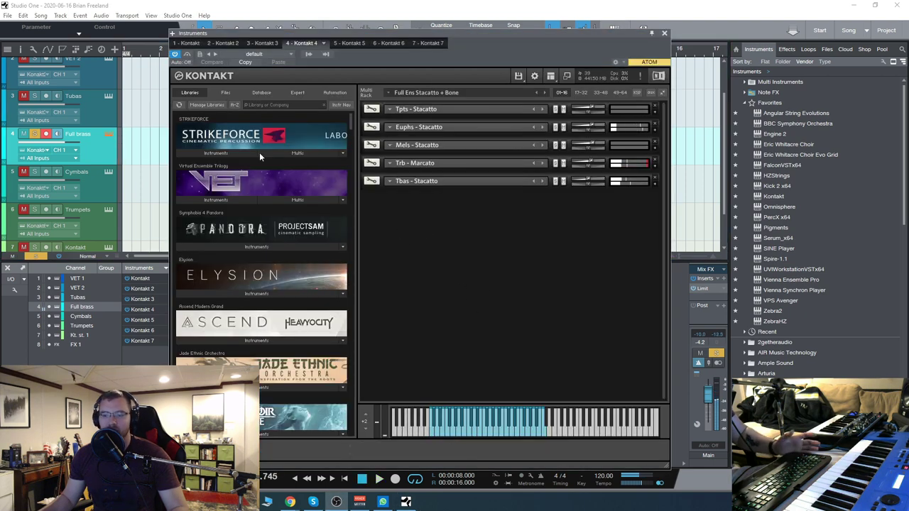
pyautogui.click(290, 199)
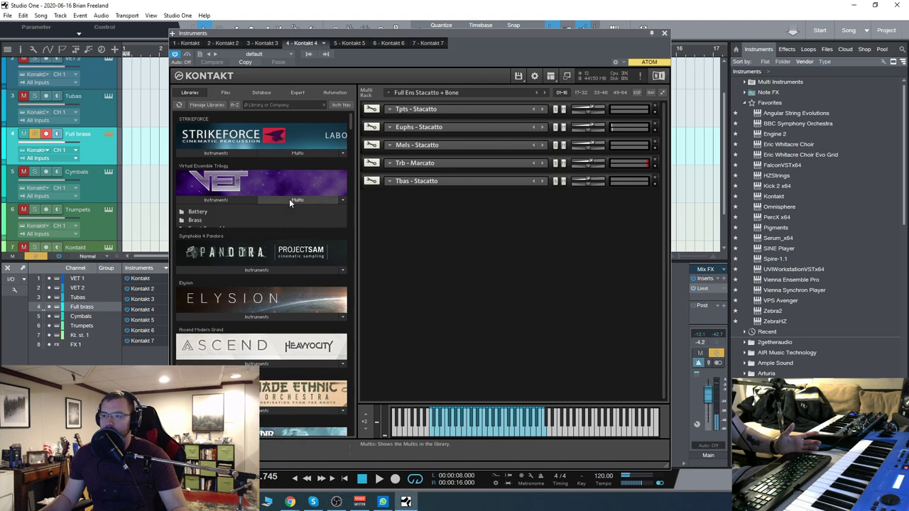
pyautogui.click(201, 222)
pyautogui.scroll(-8, 305, 210)
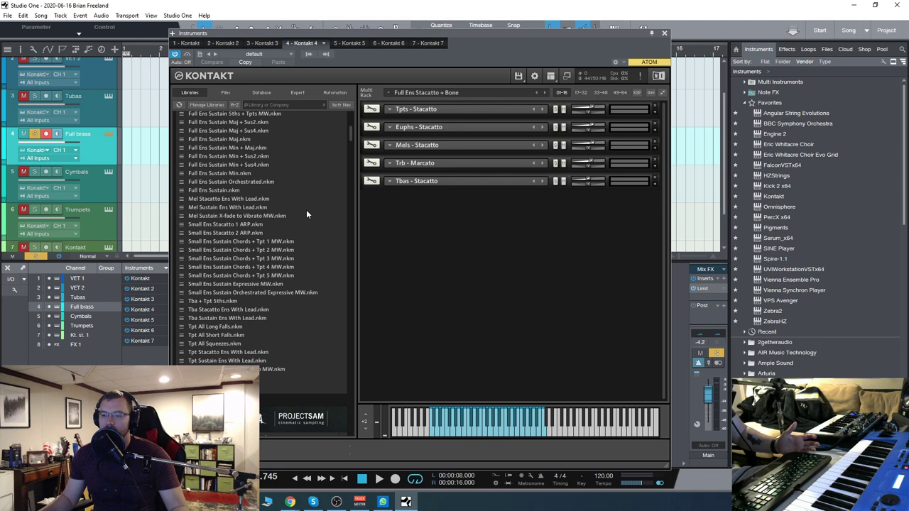
pyautogui.scroll(6, 254, 250)
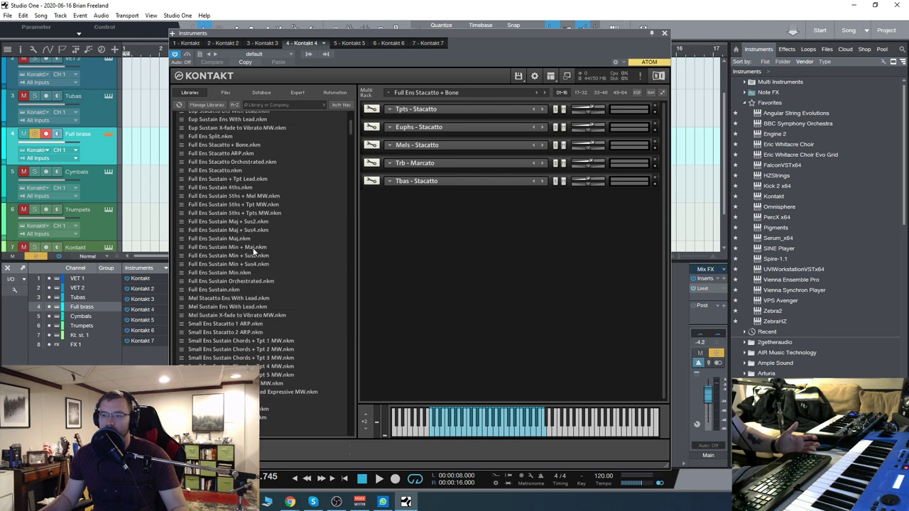
pyautogui.scroll(4, 253, 250)
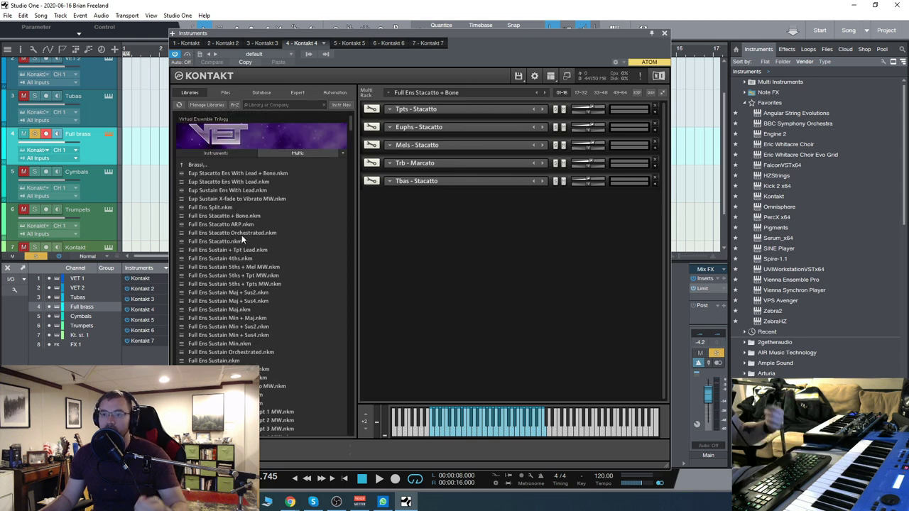
pyautogui.scroll(-3, 242, 240)
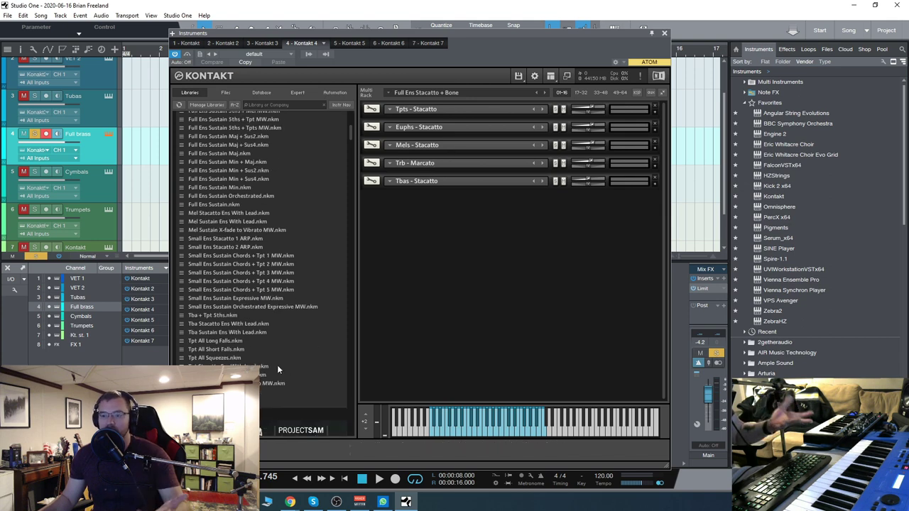
pyautogui.scroll(3, 277, 369)
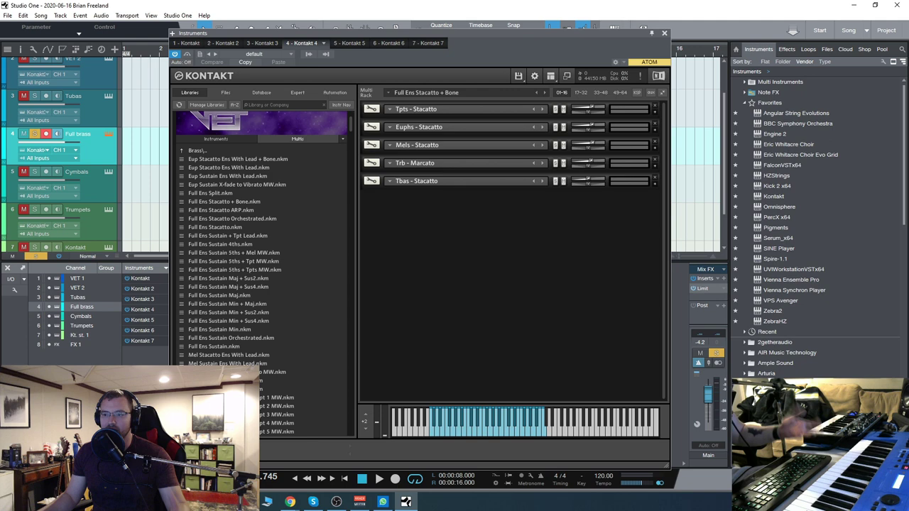
pyautogui.scroll(-5, 298, 341)
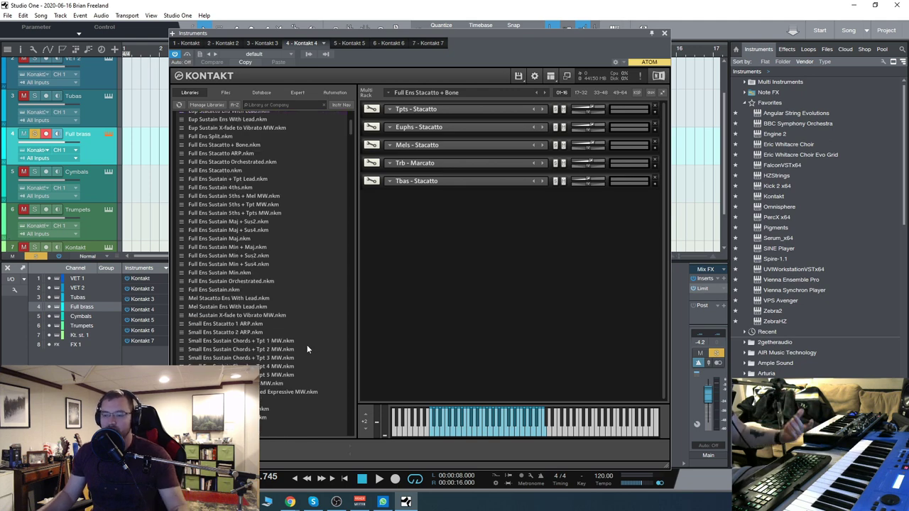
pyautogui.scroll(4, 292, 349)
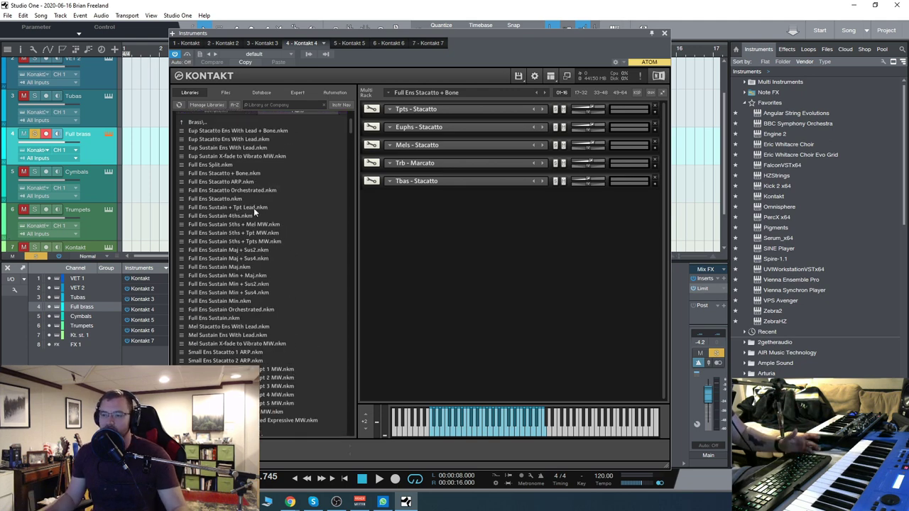
# Step: Look through the Front Ensemble multis, then close the Kontakt window
pyautogui.click(195, 122)
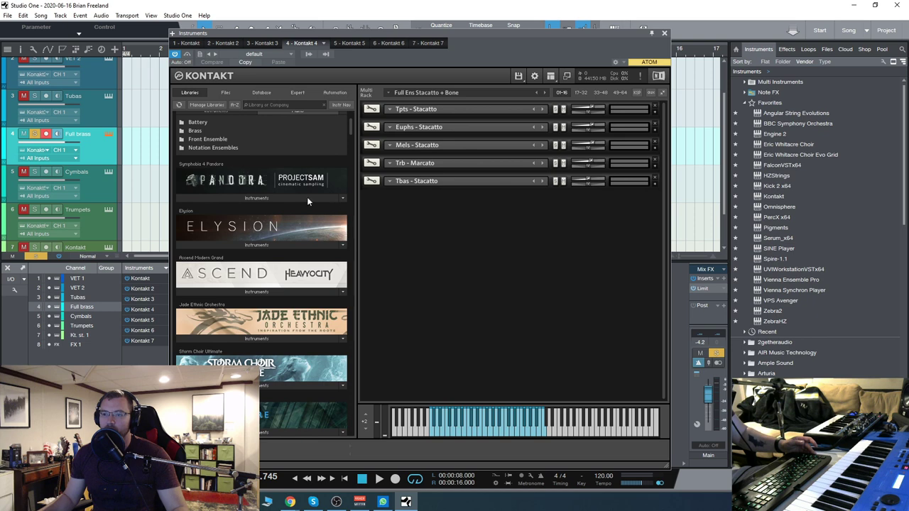
pyautogui.click(213, 139)
pyautogui.scroll(2, 285, 209)
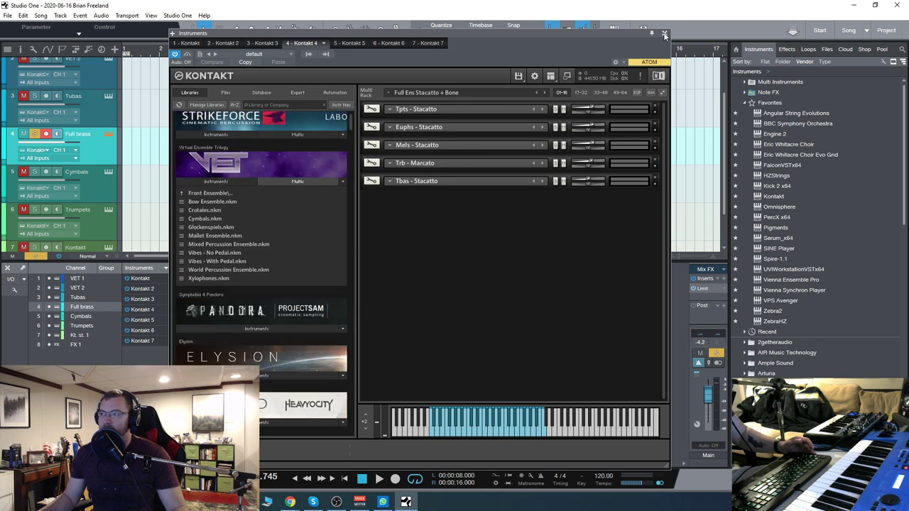
pyautogui.click(665, 35)
pyautogui.scroll(-1, 262, 215)
# Step: Select and solo Kontakt track 7 and open its Kontakt instrument window
pyautogui.click(92, 213)
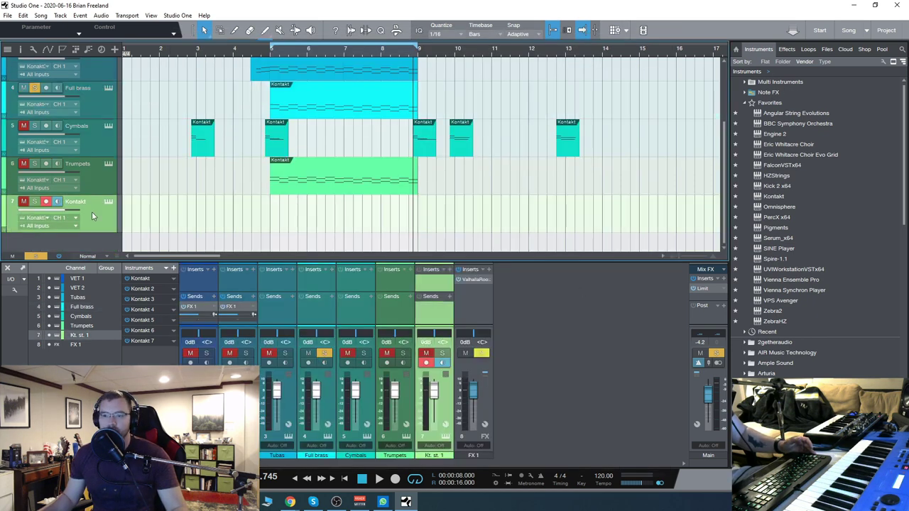
pyautogui.click(35, 202)
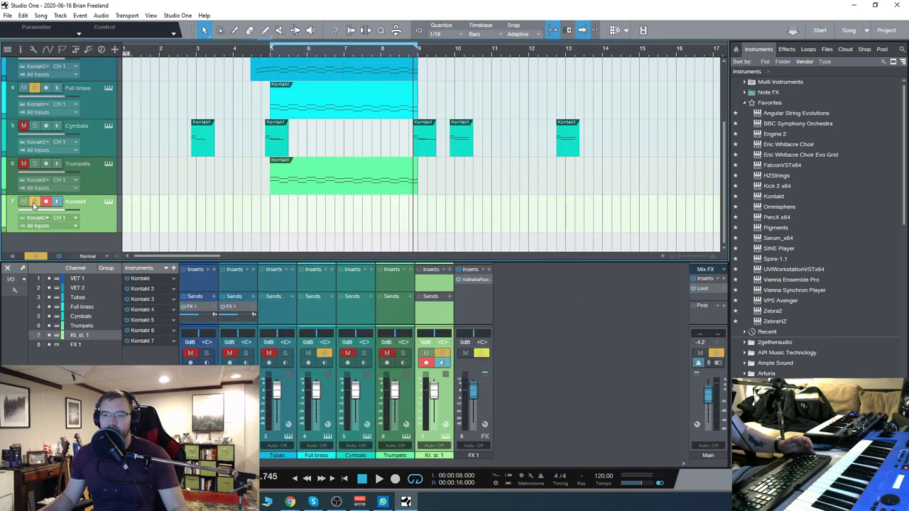
pyautogui.click(108, 202)
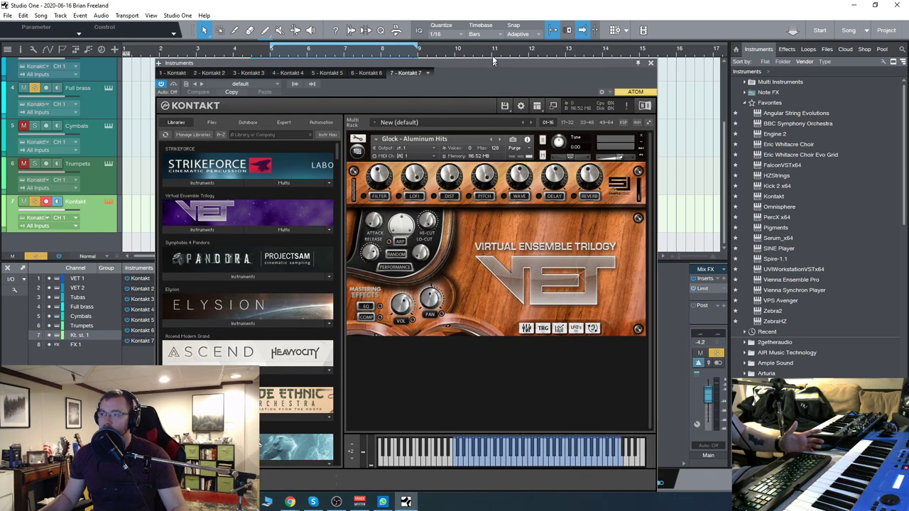
pyautogui.moveTo(493, 61); pyautogui.dragTo(491, 48)
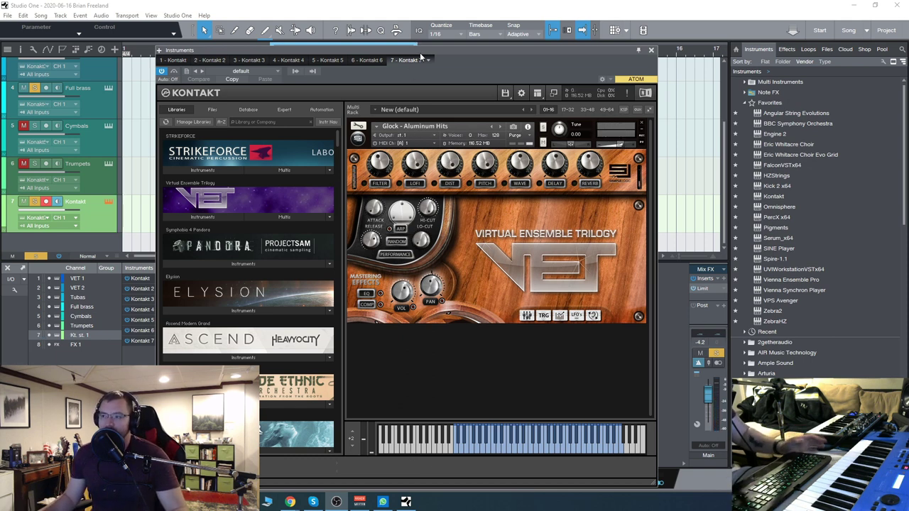
# Step: Browse to the VET Front Ensemble instrument folders and remove Glock - Aluminum Hits from the rack
pyautogui.click(241, 217)
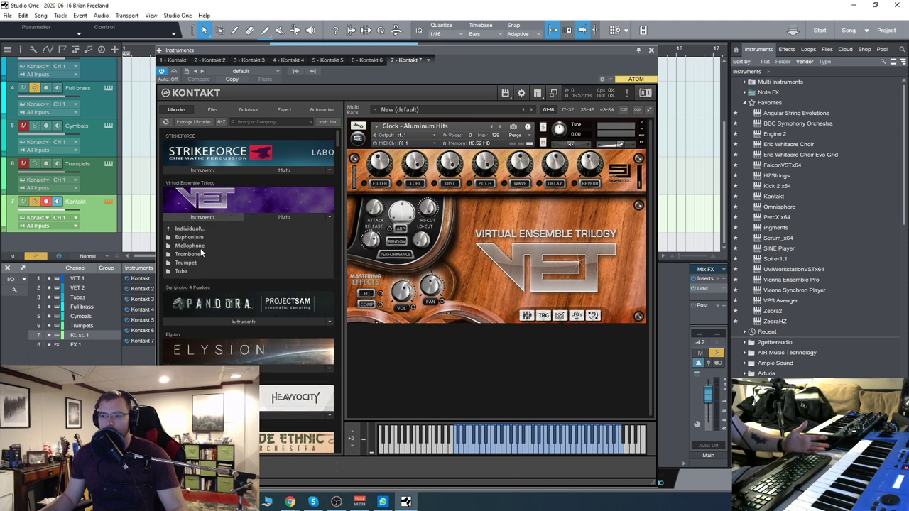
pyautogui.click(183, 229)
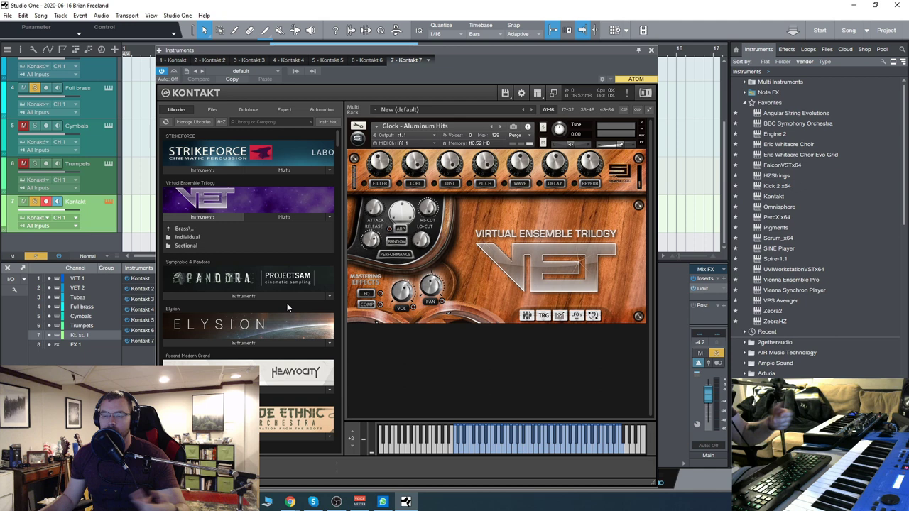
pyautogui.click(184, 228)
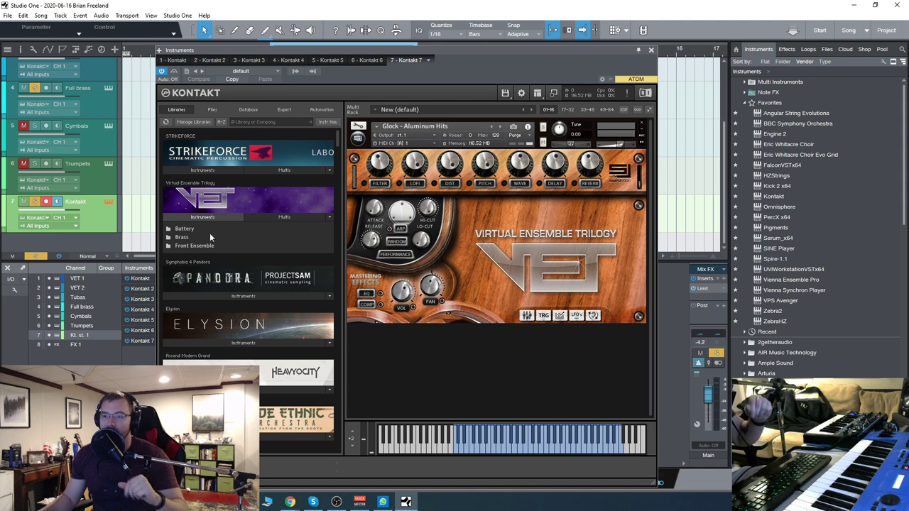
pyautogui.click(191, 245)
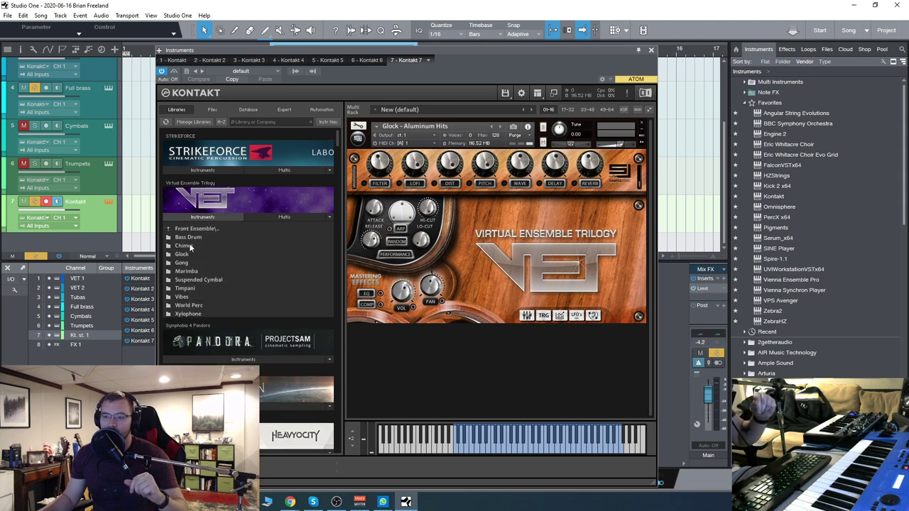
pyautogui.click(642, 125)
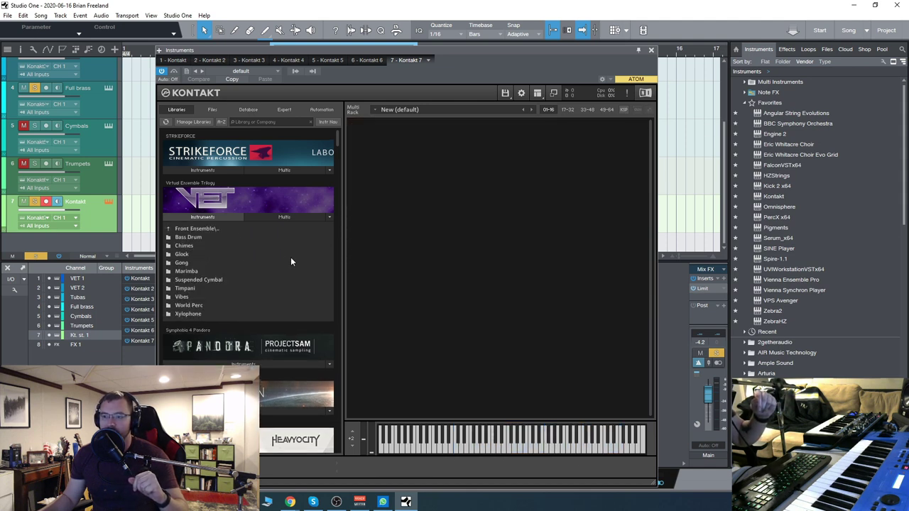
# Step: Audition Marimba - Soft Mallet in the rack, remove it, then load Marimba - Hard Mallet
pyautogui.click(190, 270)
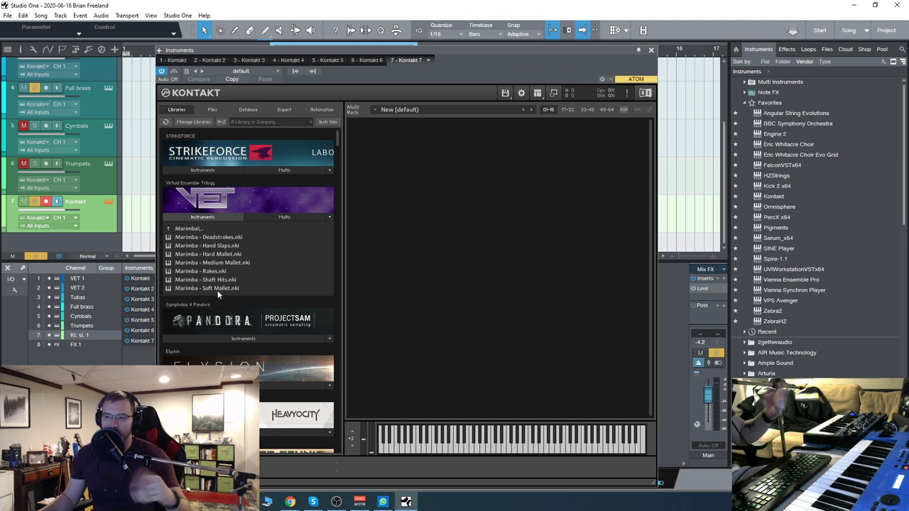
pyautogui.moveTo(213, 289); pyautogui.dragTo(439, 280)
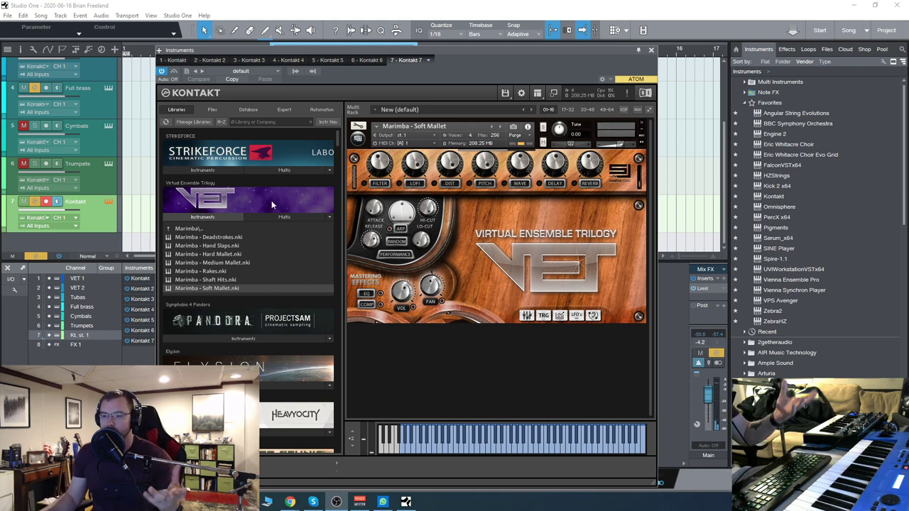
pyautogui.click(641, 123)
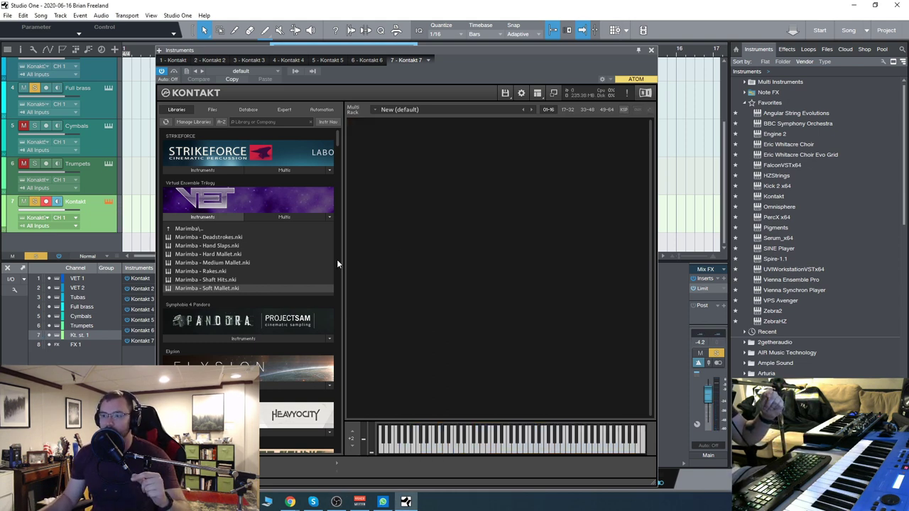
pyautogui.doubleClick(220, 254)
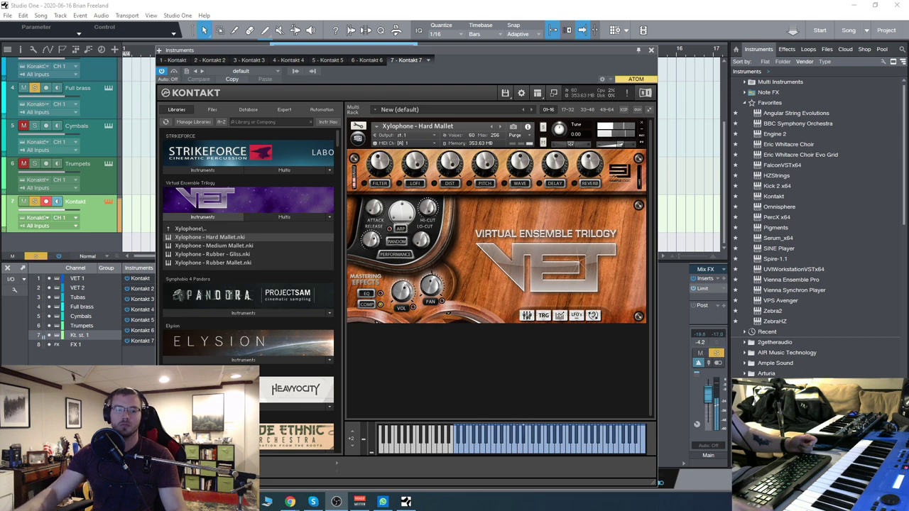
# Step: Take the Kontakt browser up from the Xylophone folder to the Front Ensemble folder list
pyautogui.click(189, 229)
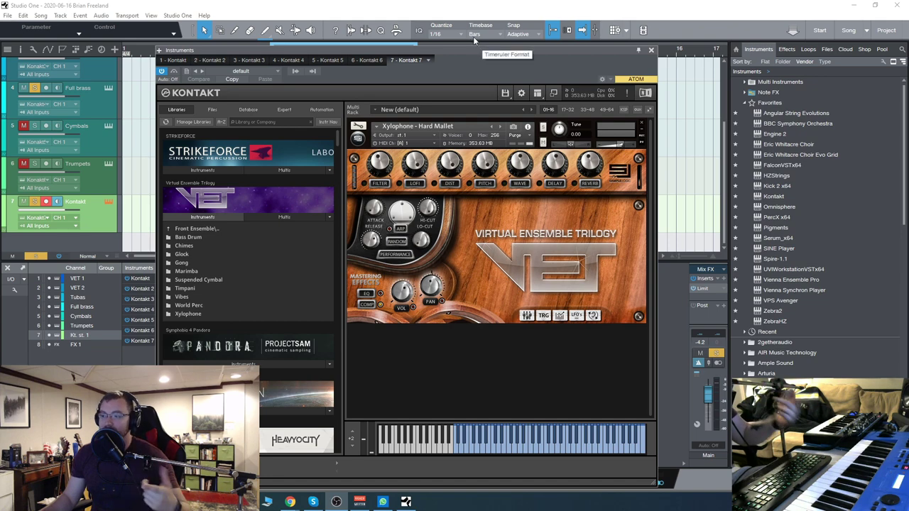
pyautogui.moveTo(452, 50); pyautogui.dragTo(439, 47)
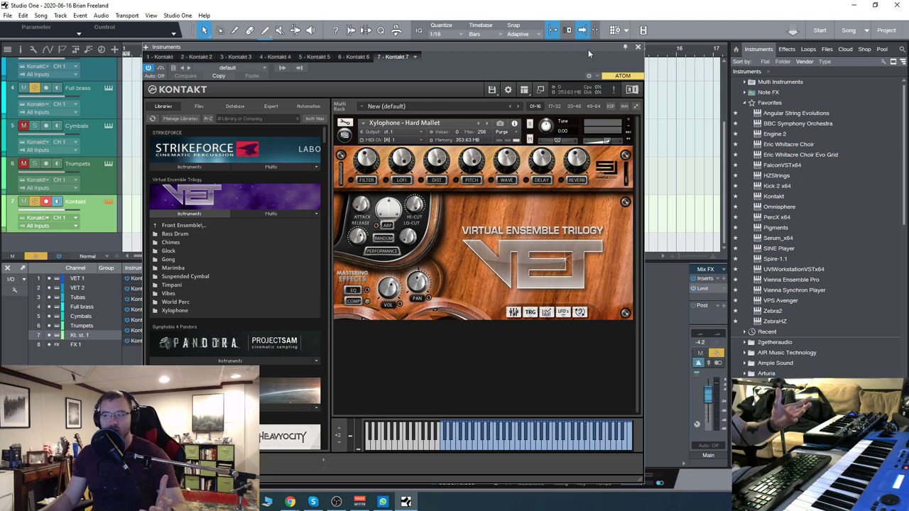
pyautogui.moveTo(571, 53); pyautogui.dragTo(540, 52)
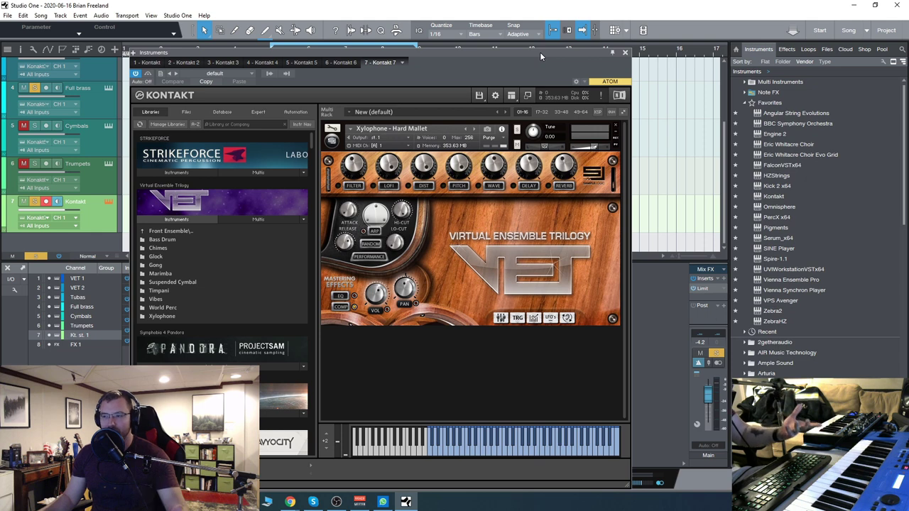